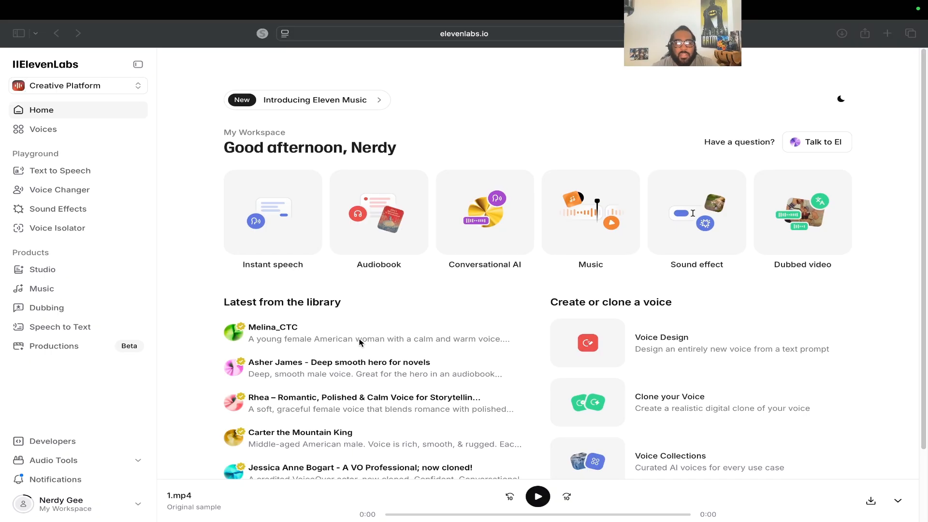
- Open the Voice Changer, then take the browser window out of full screen and widen it across the display
click(58, 191)
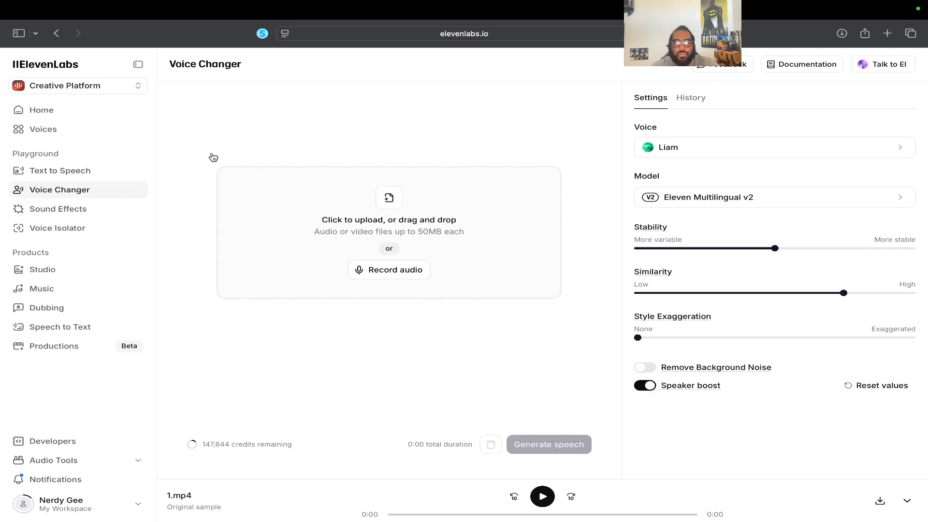
mouse_move(36, 3)
click(40, 34)
mouse_move(41, 34)
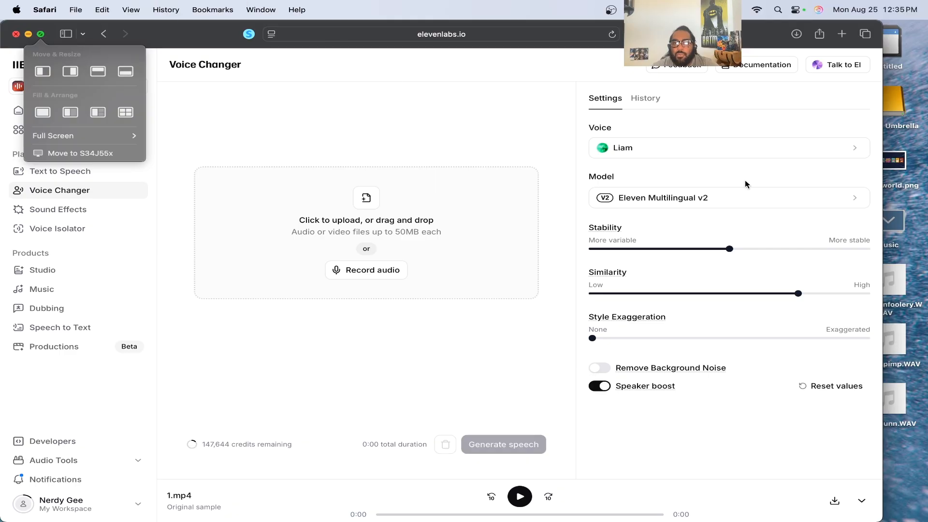
drag(883, 148, 925, 148)
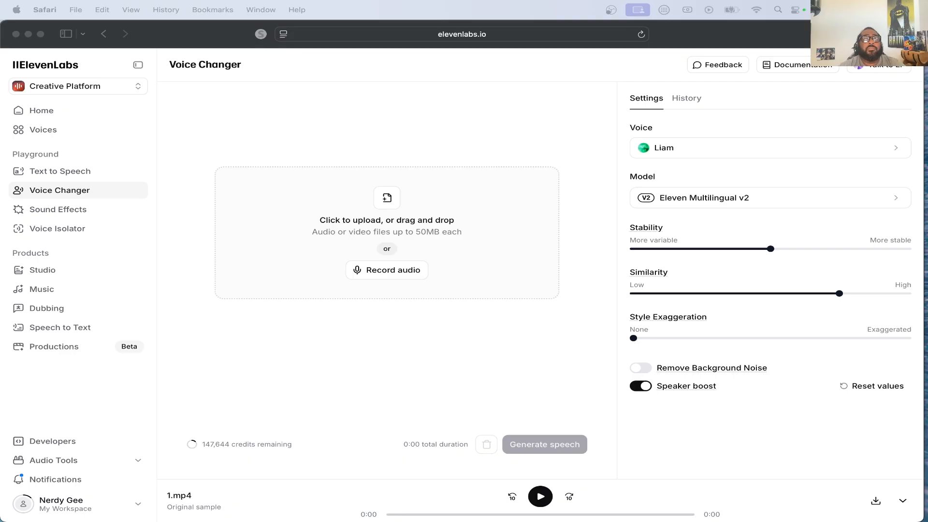
- View the 1.mp4 preview over the browser in a smaller window, then move it off the screen
drag(494, 2, 470, 106)
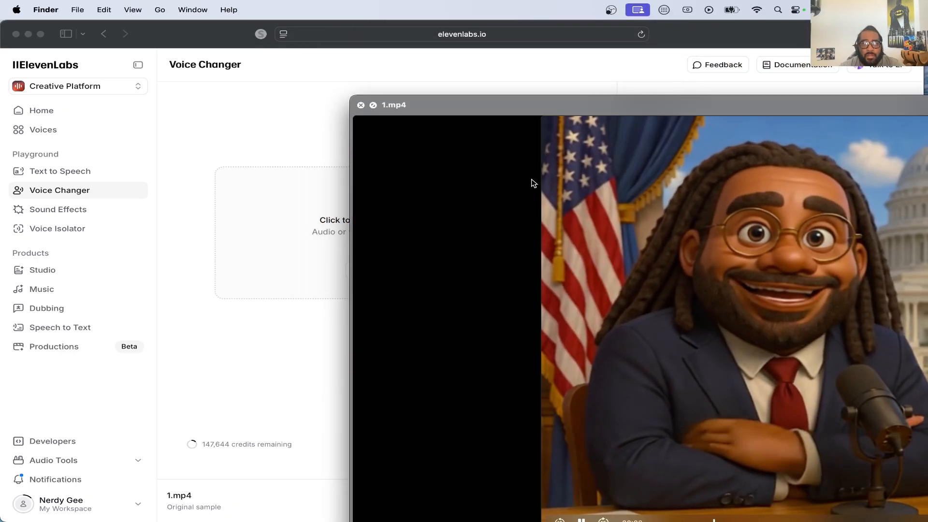
drag(591, 106, 282, 60)
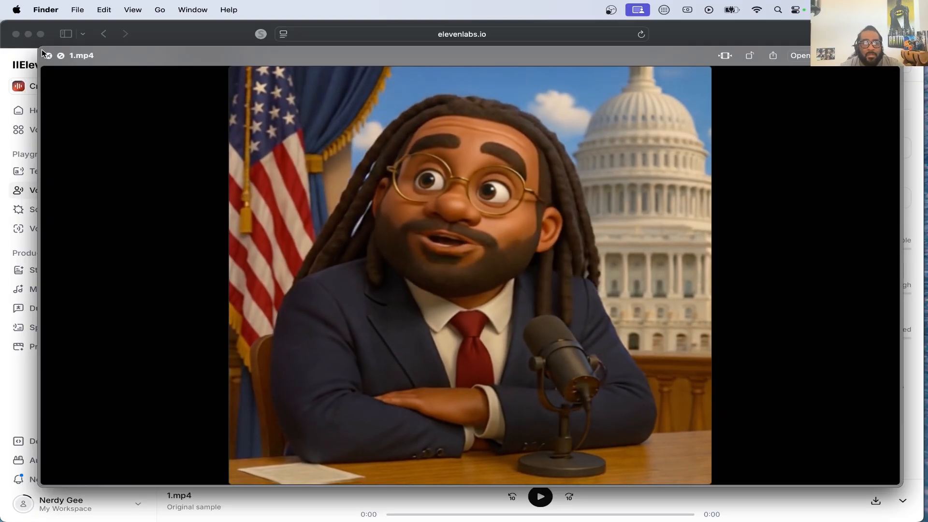
drag(45, 48, 506, 123)
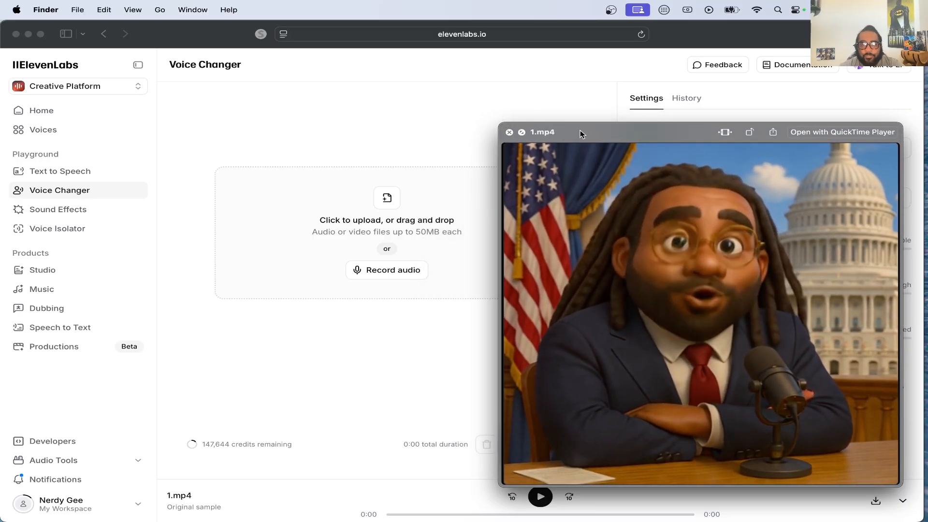
drag(634, 129, 390, 100)
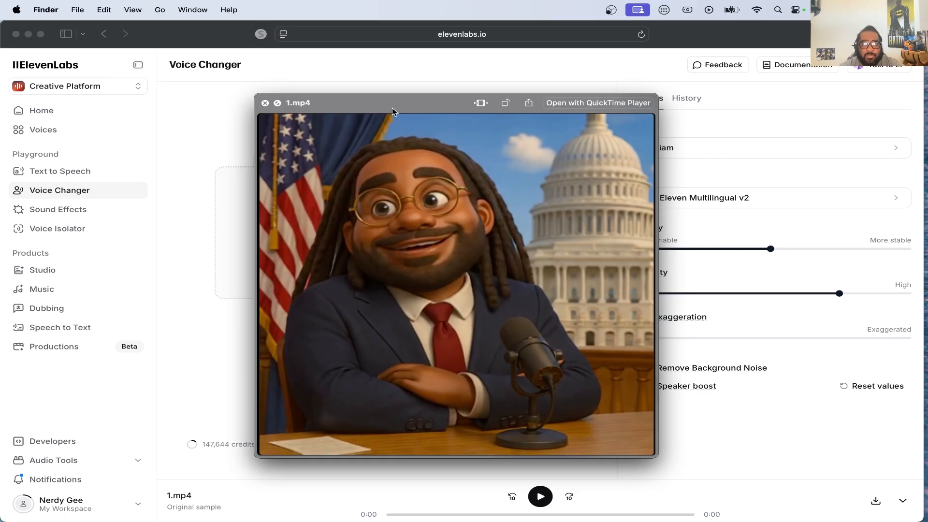
drag(395, 107, 0, 116)
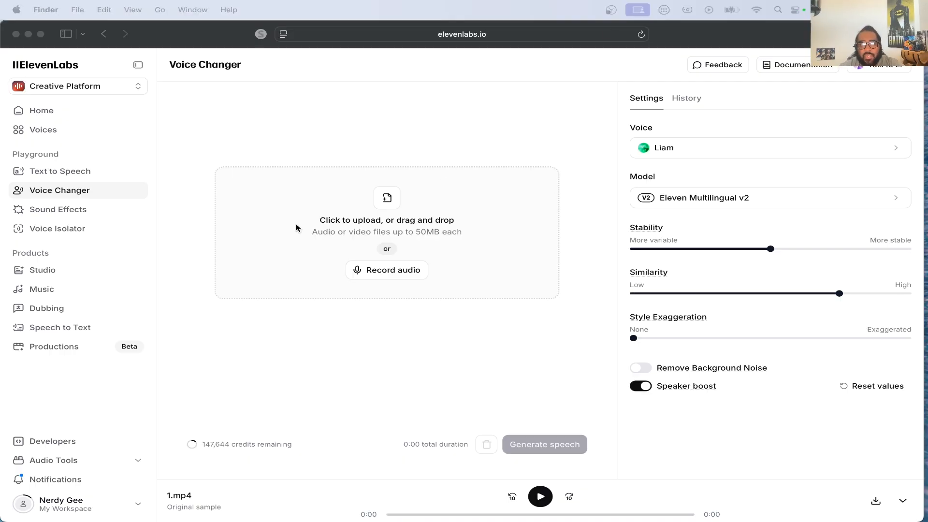
- Upload 1.mp4 from the Movies in the Downloads folder to the Voice Changer and play the original clip
click(379, 199)
click(385, 199)
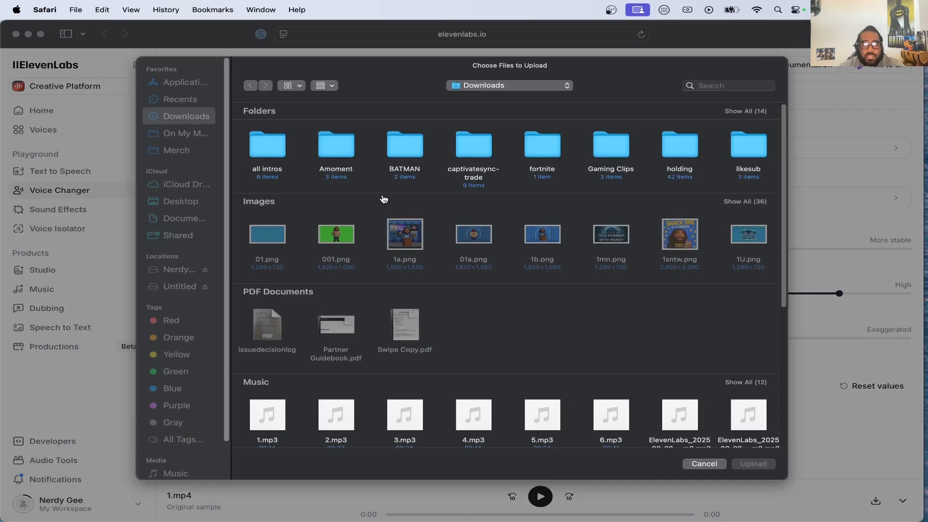
scroll(532, 339, down, 2)
scroll(499, 332, down, 6)
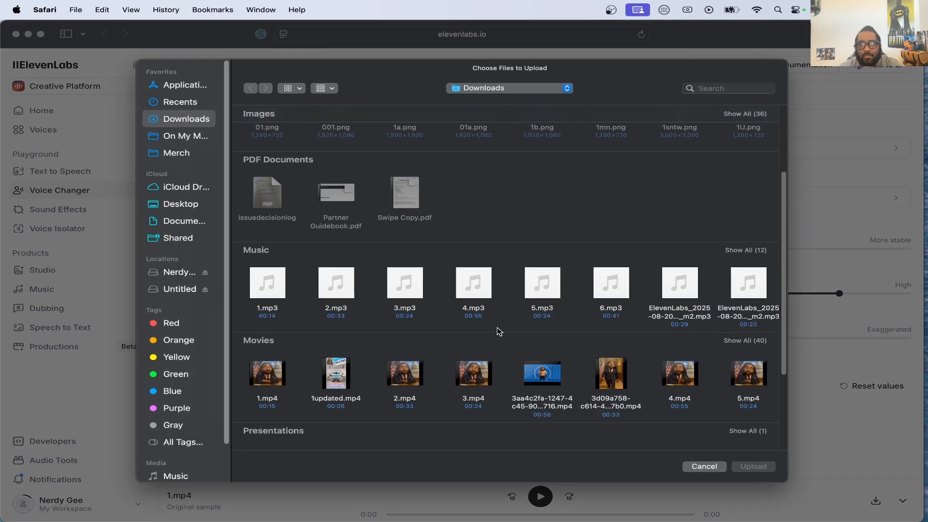
click(269, 334)
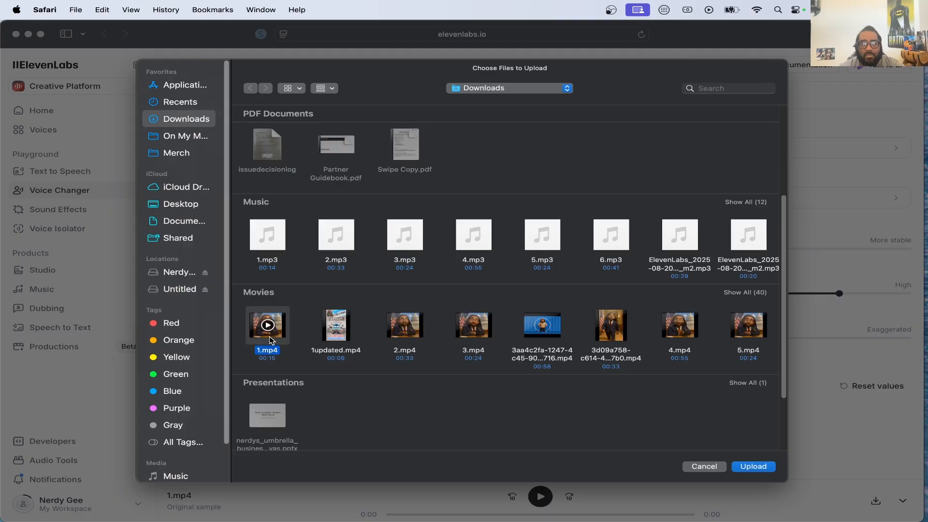
click(745, 468)
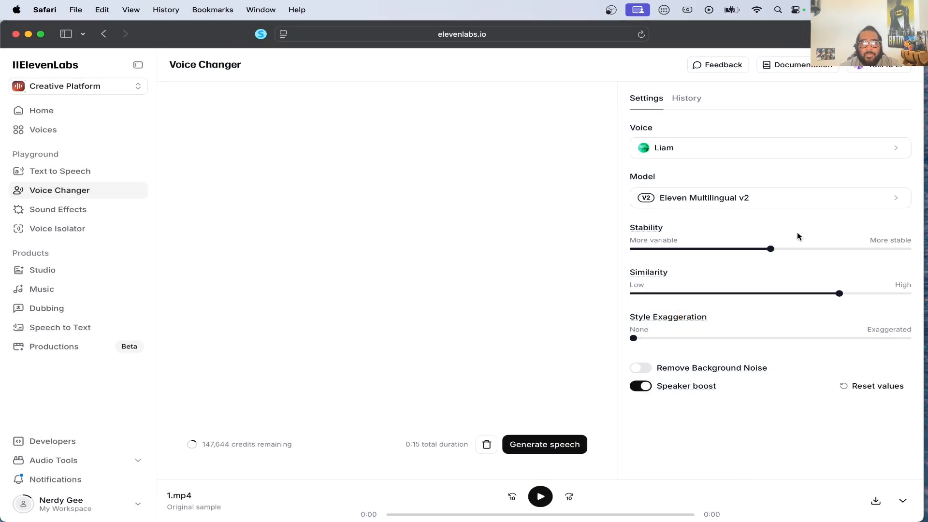
click(516, 222)
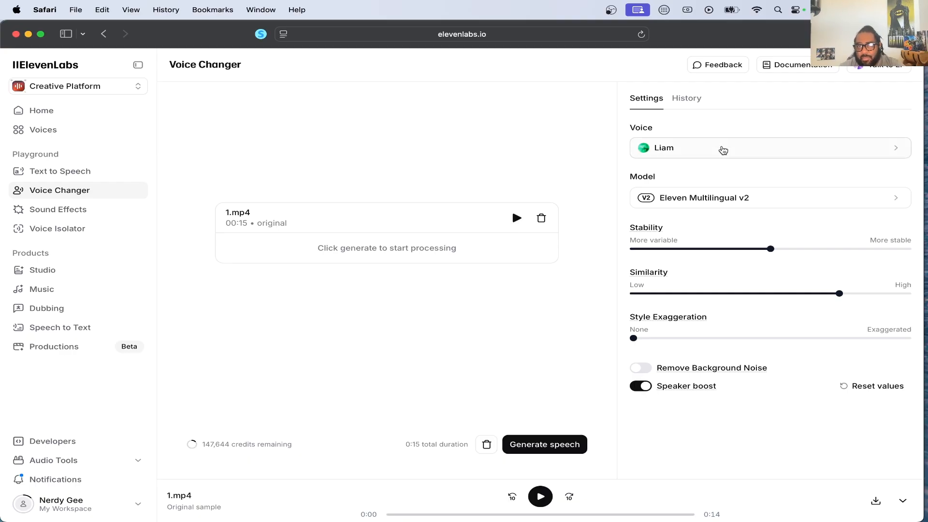
- Play a sample of the default voice Alice and select it as the conversion voice
click(722, 150)
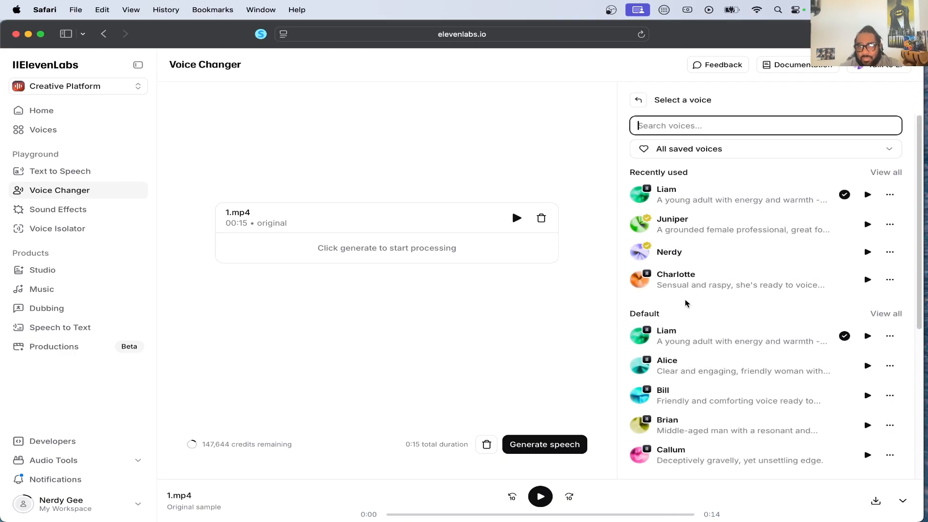
scroll(694, 337, down, 1)
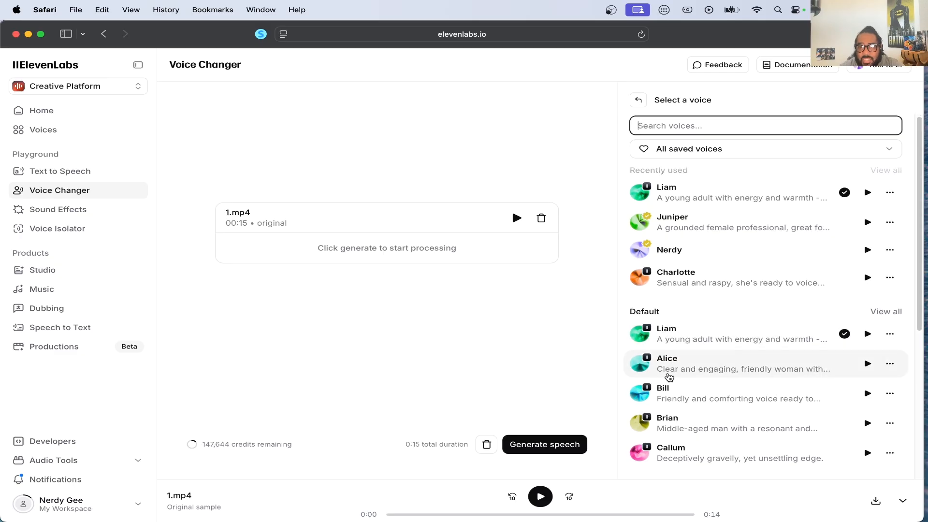
click(868, 364)
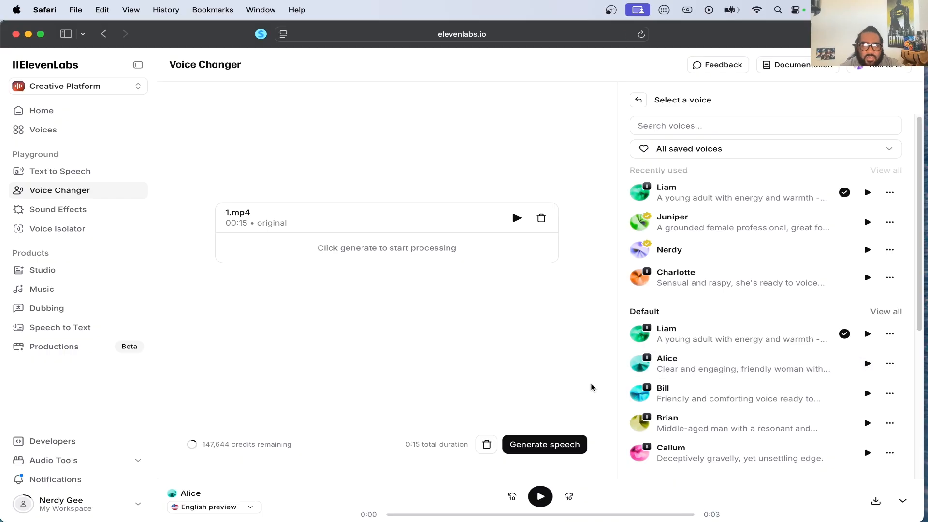
click(663, 360)
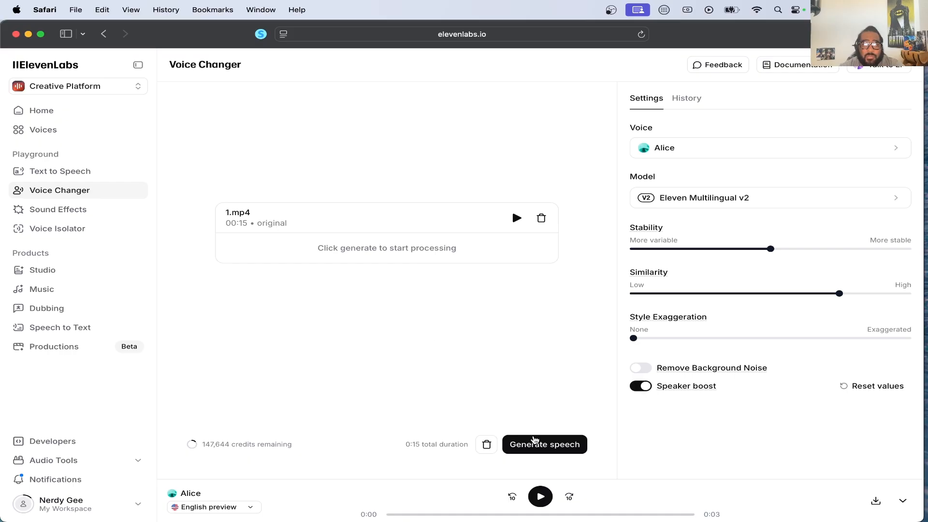
- Generate the speech for 1.mp4 with the Alice voice and play the converted clip
click(549, 445)
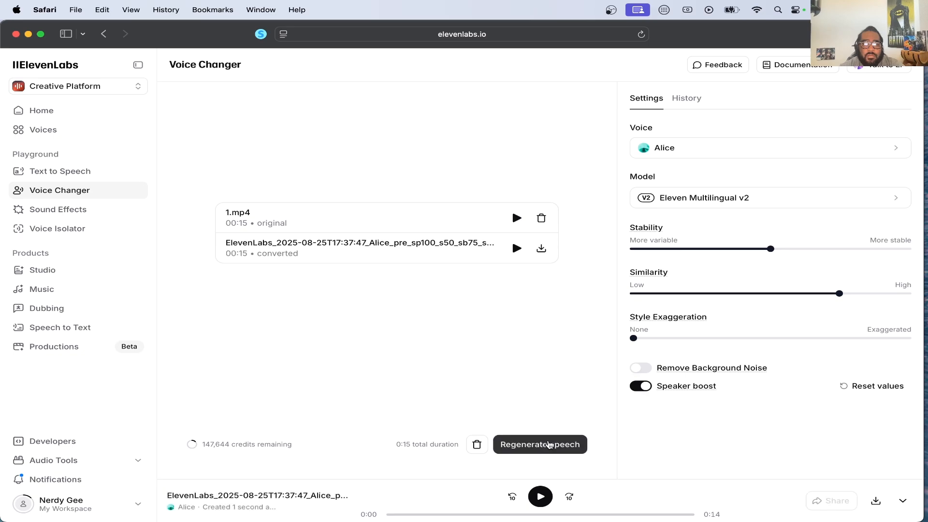
click(517, 248)
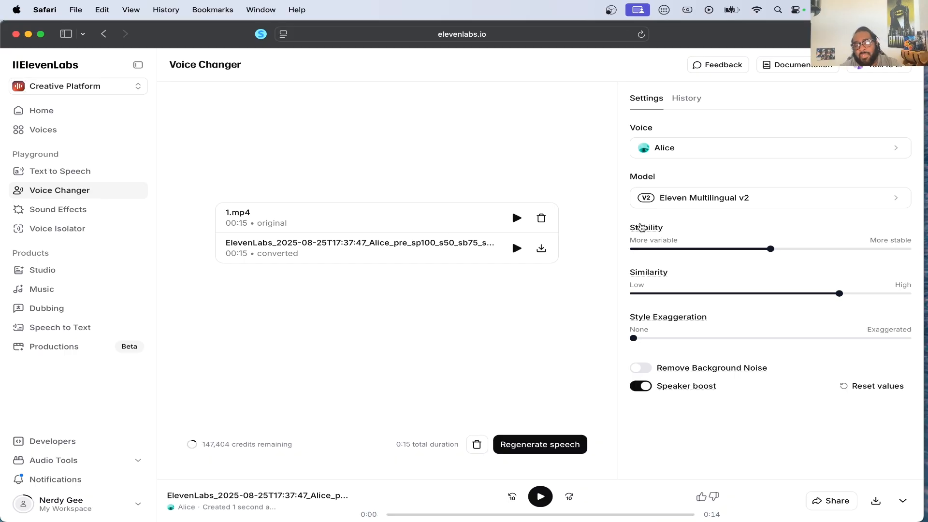
- Choose Eleven Multilingual v2 as the model and show the voice category choices for selecting another voice
click(700, 197)
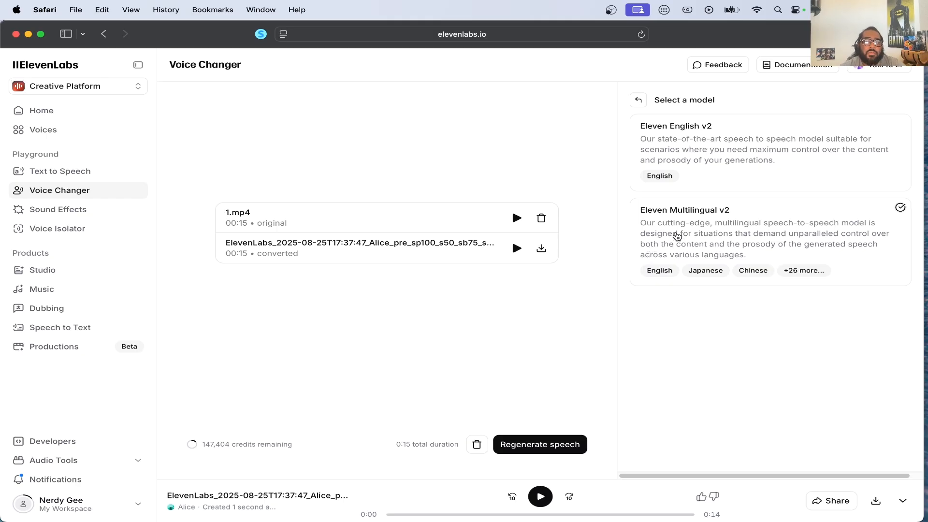
click(677, 236)
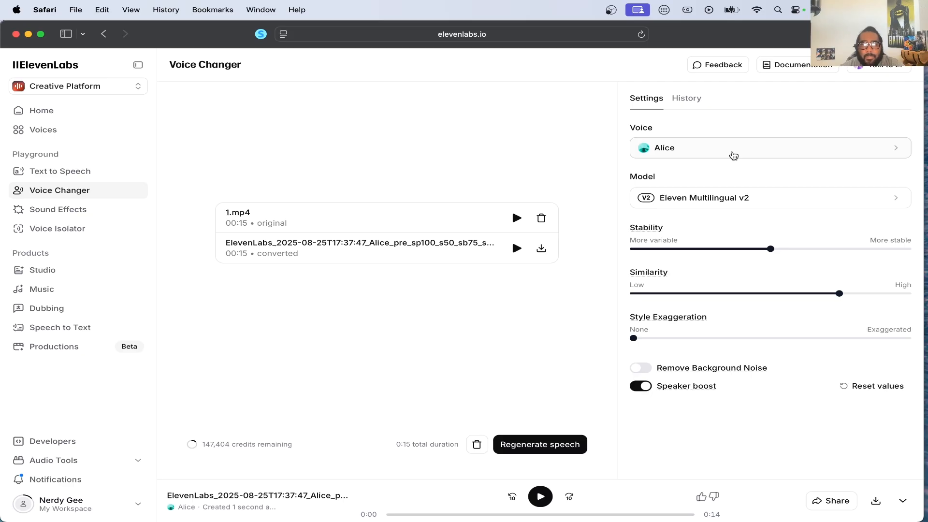
click(670, 149)
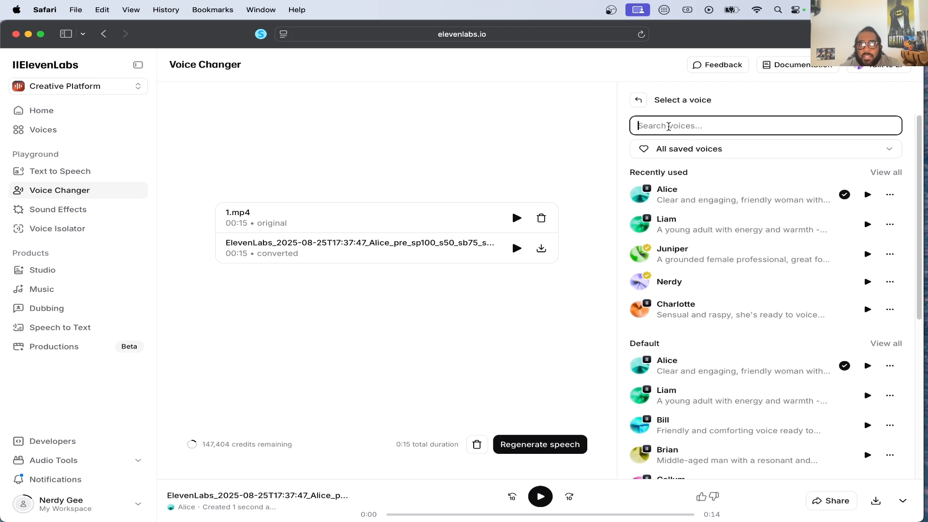
click(727, 149)
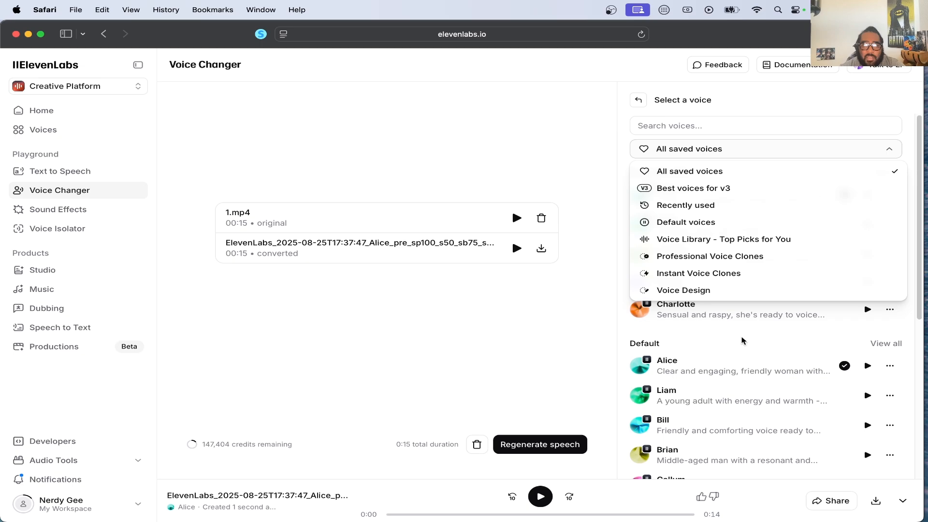
- Search the voices for "spanish" and play a sample of "Jesus - Spanish Narrative and Natural voice"
click(721, 128)
click(721, 128)
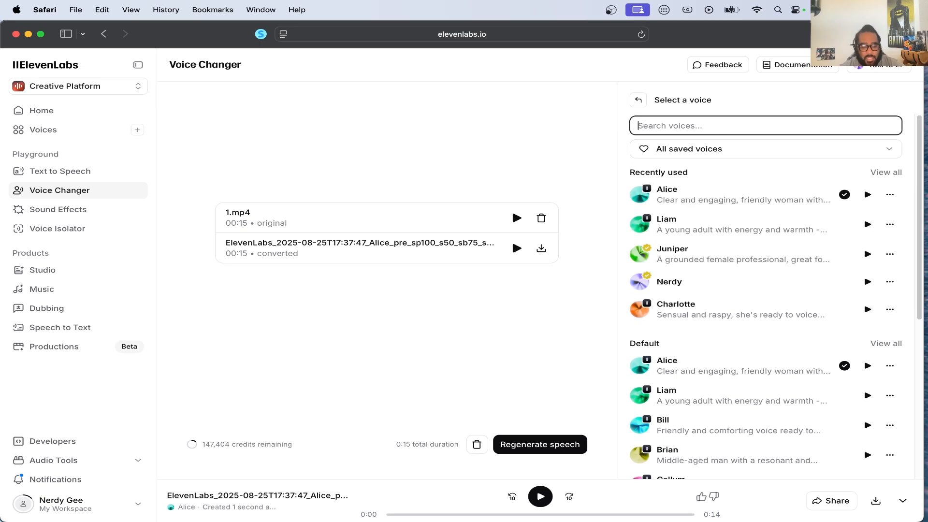
mouse_move(2, 520)
text(spanish)
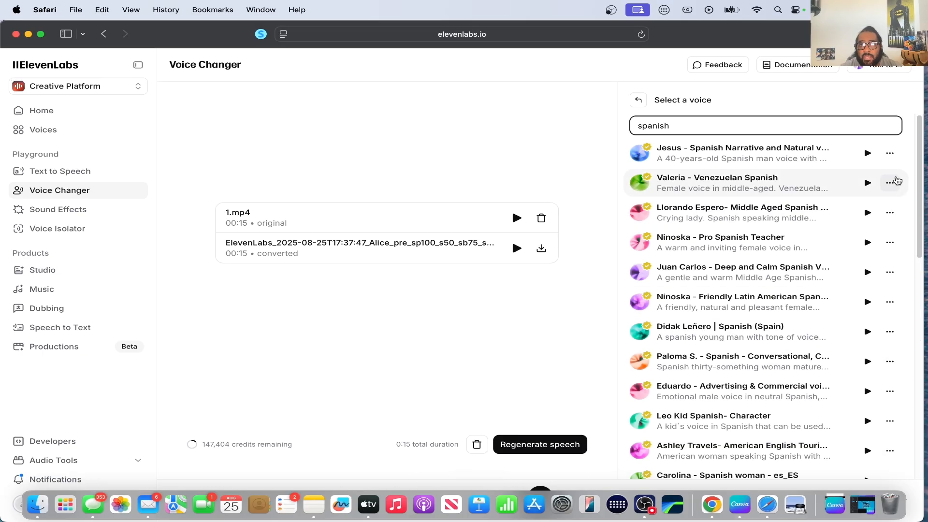
click(868, 153)
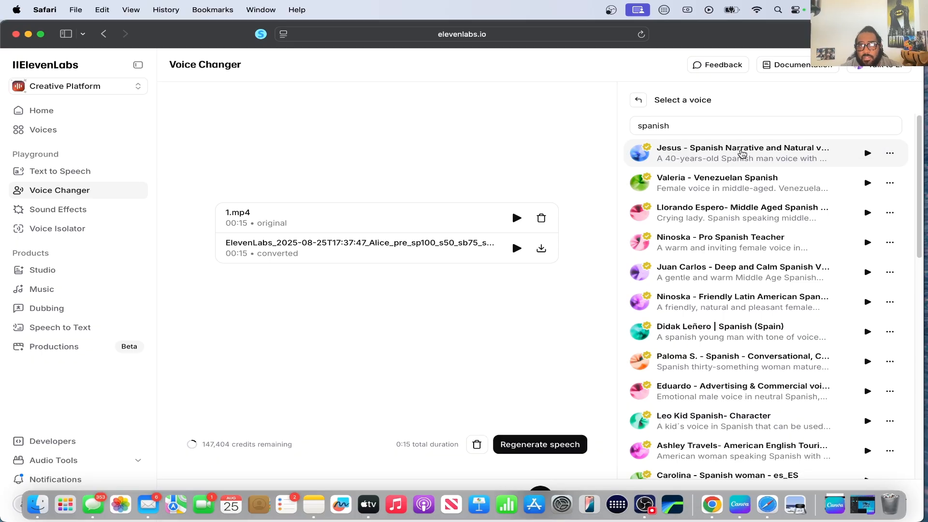
- Look through the Spanish voices and add "Jesus - Spanish Narrative and Natural voice" to My Voices as the conversion voice
click(742, 154)
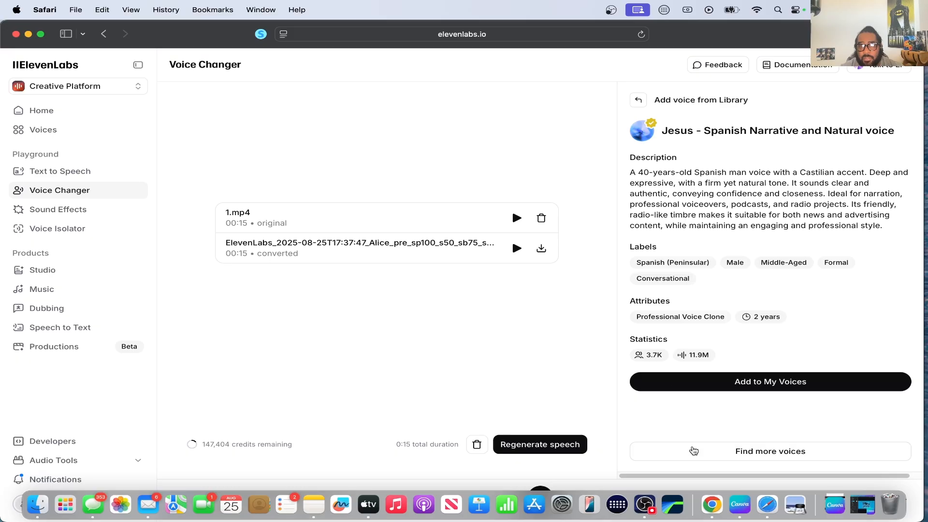
mouse_move(642, 134)
click(638, 100)
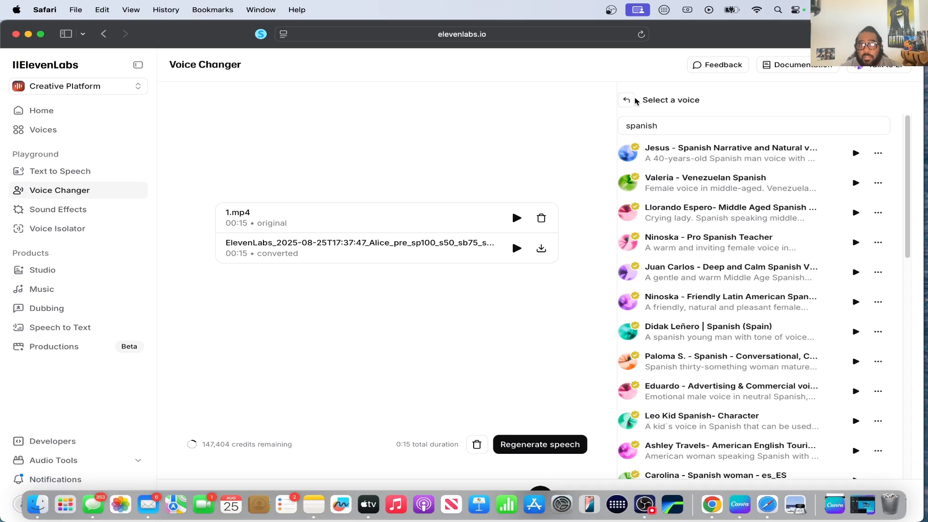
scroll(751, 291, down, 5)
scroll(751, 292, down, 4)
scroll(751, 290, up, 10)
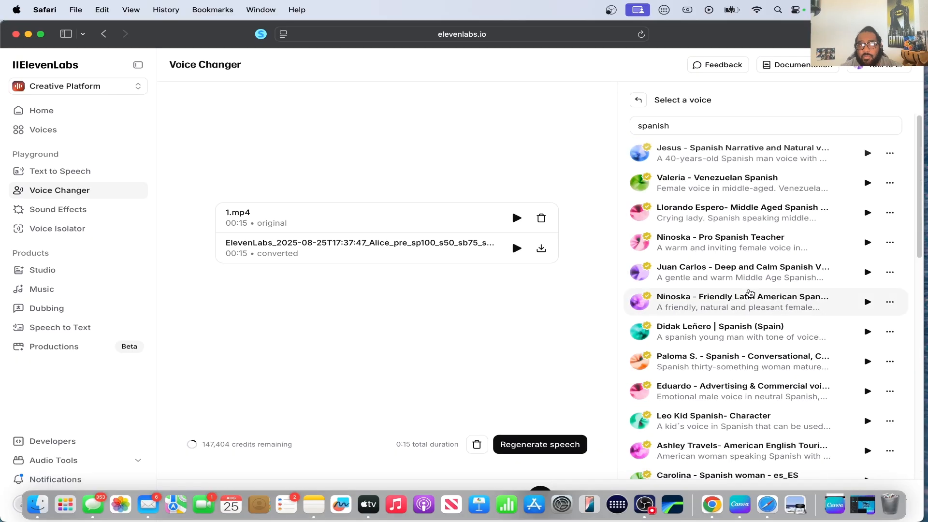
click(735, 158)
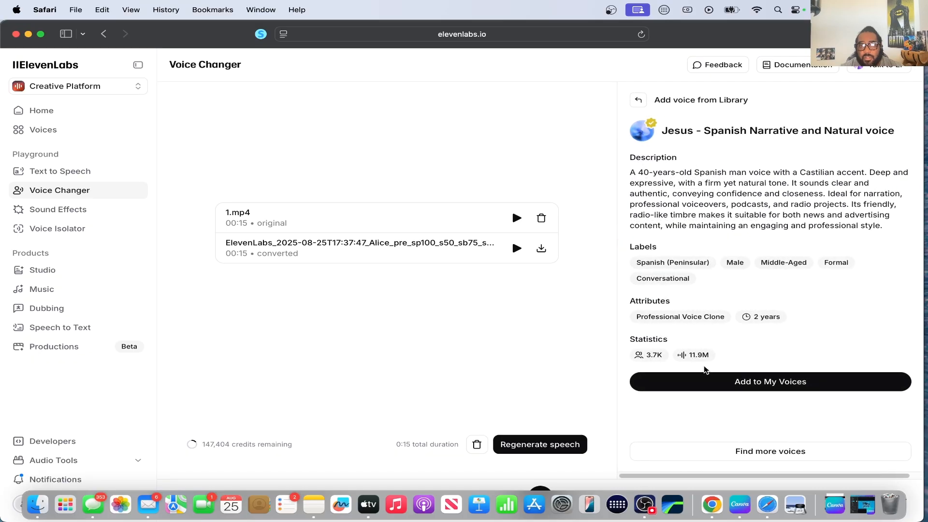
click(707, 380)
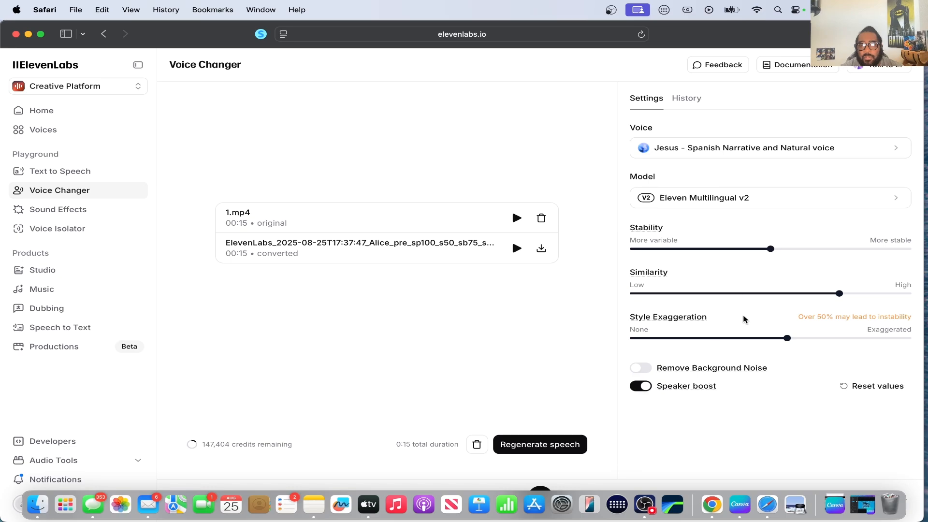
- Set Style Exaggeration to about 50% and regenerate the speech with the Spanish voice
mouse_move(789, 339)
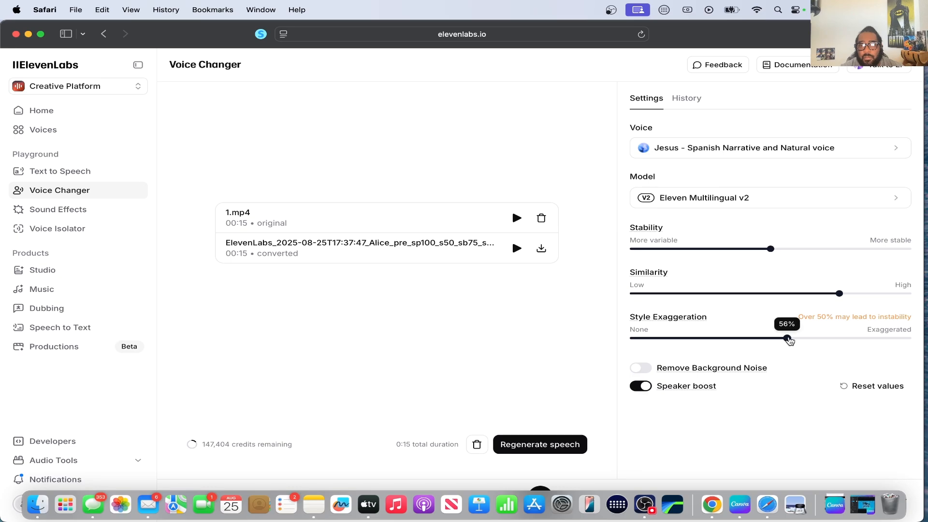
drag(789, 340, 772, 342)
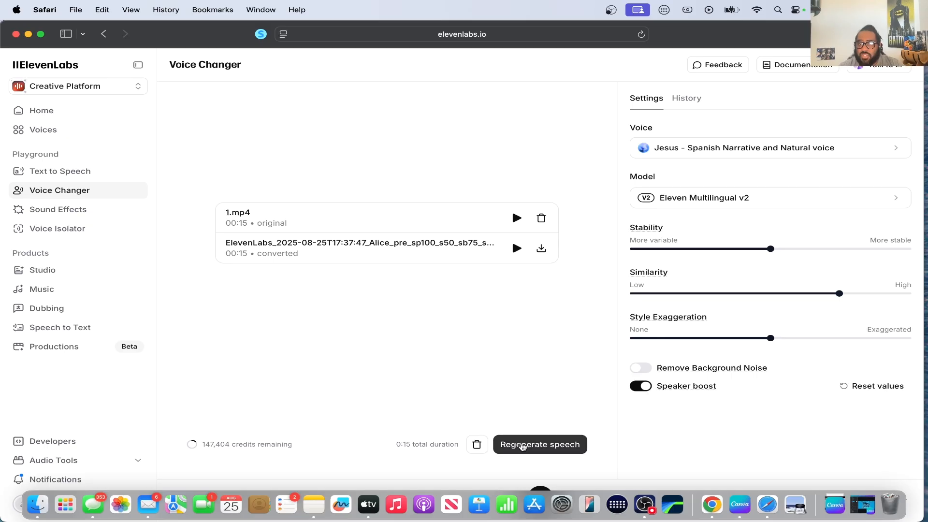
click(523, 446)
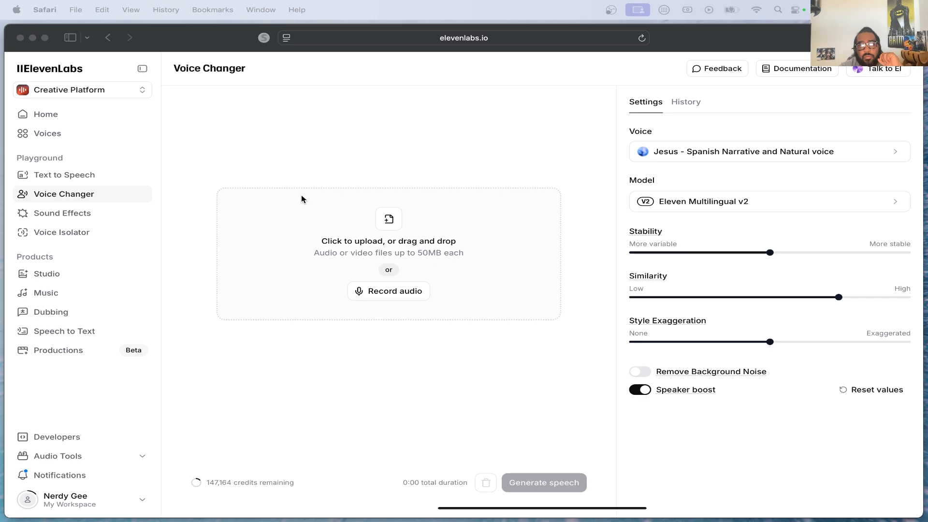
- Return the browser window to full screen
click(44, 37)
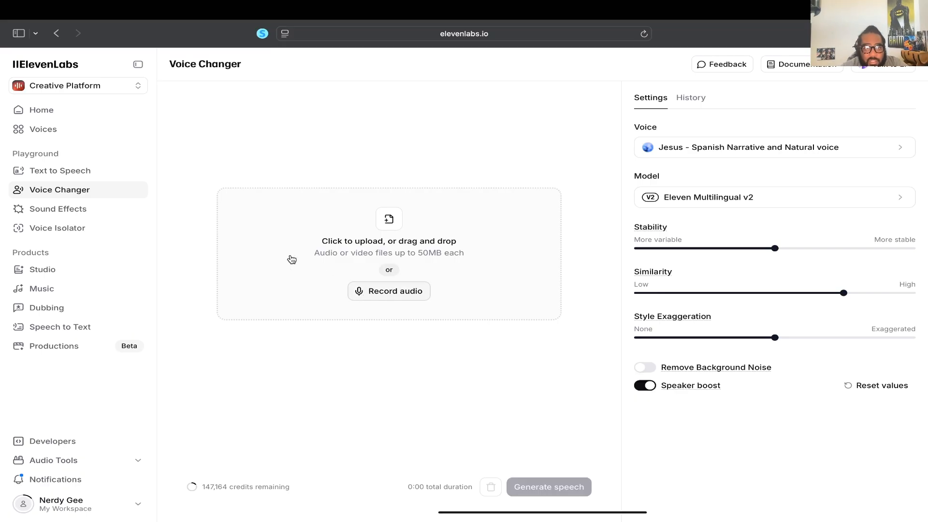
- Start a new dub in the Dubbing product and name the project "Practice"
click(52, 313)
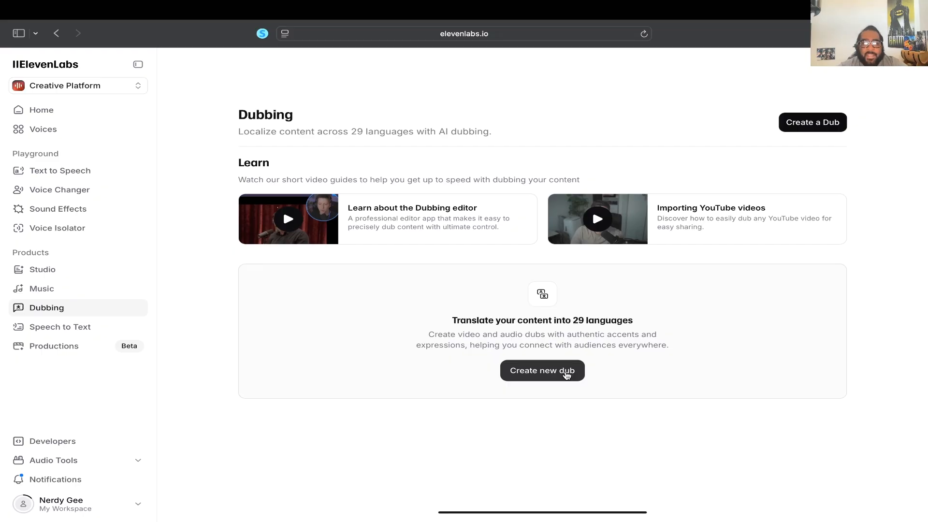
click(95, 199)
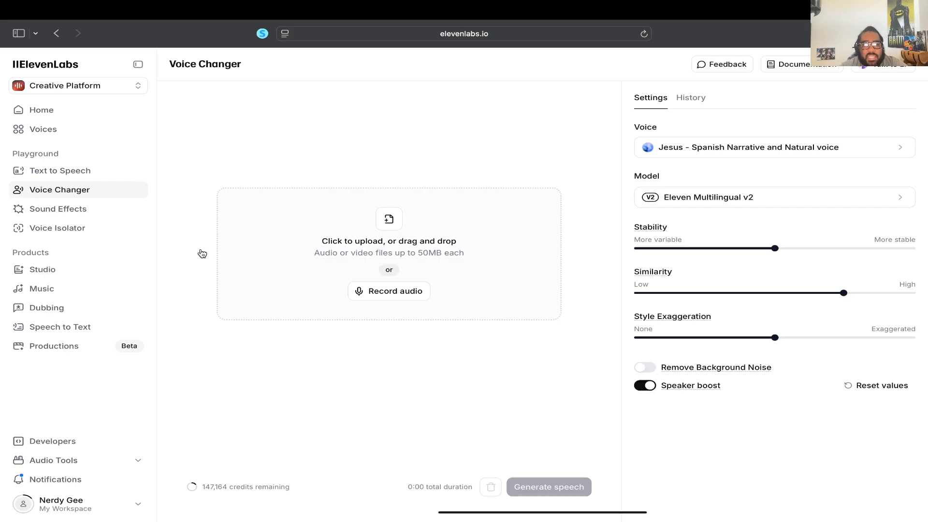
click(44, 314)
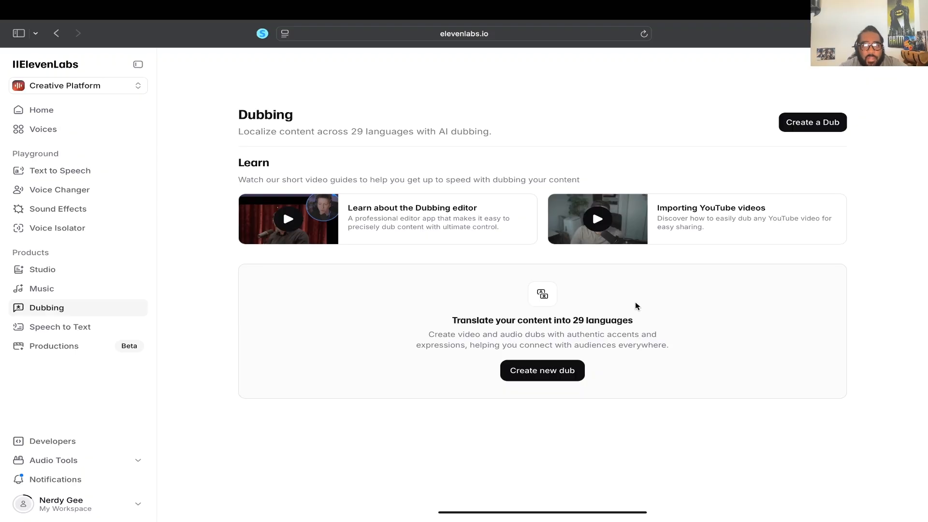
click(582, 375)
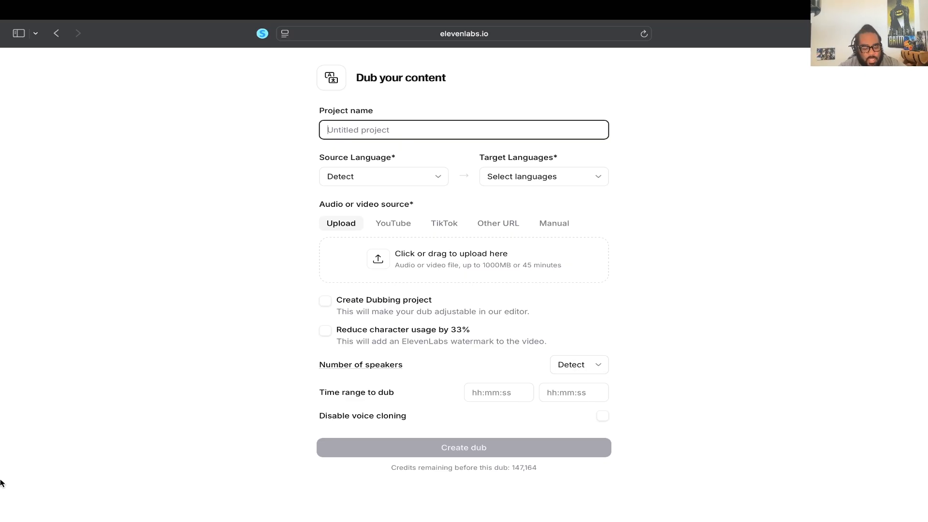
mouse_move(3, 483)
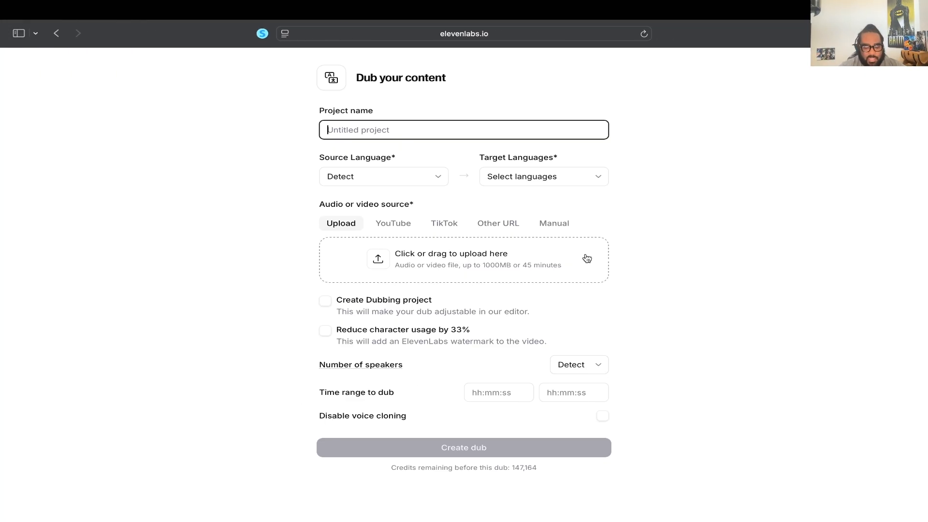
text(Practice)
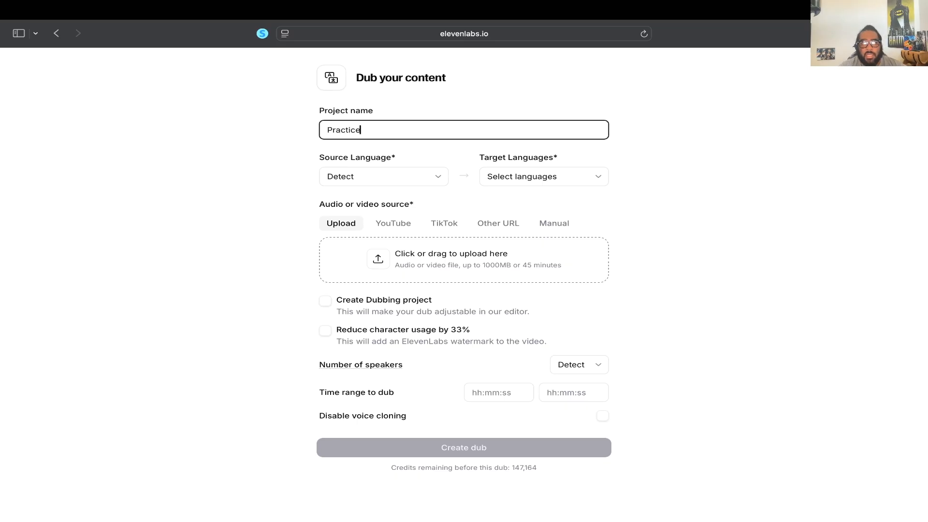
- Check the source language choices and set the dub's target language to French
click(438, 178)
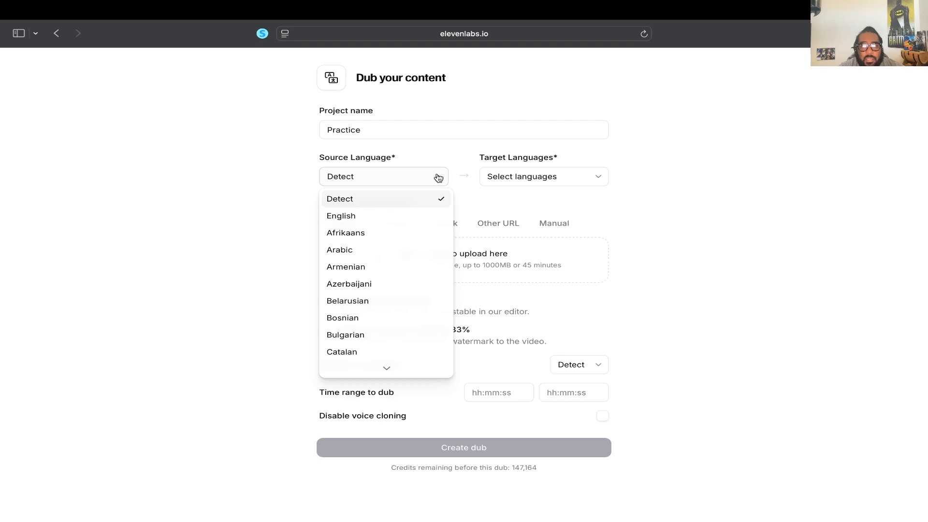
click(439, 178)
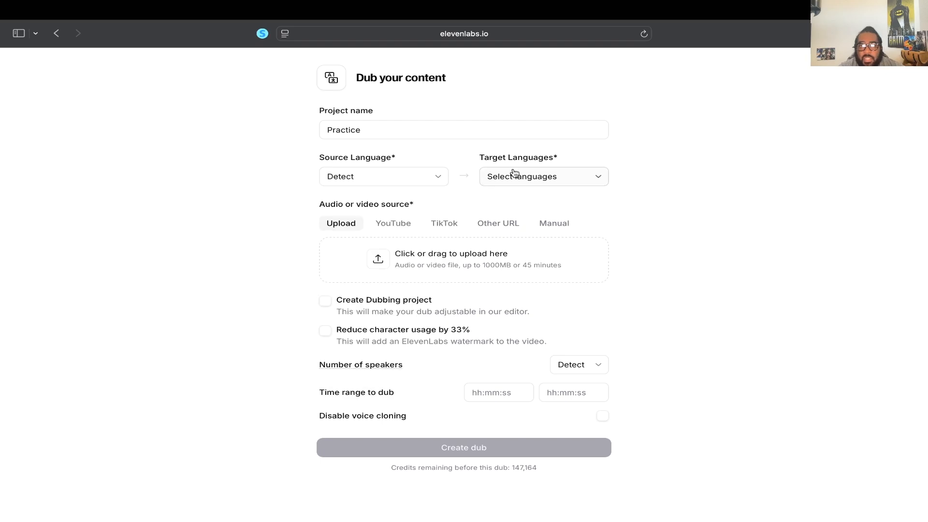
click(590, 178)
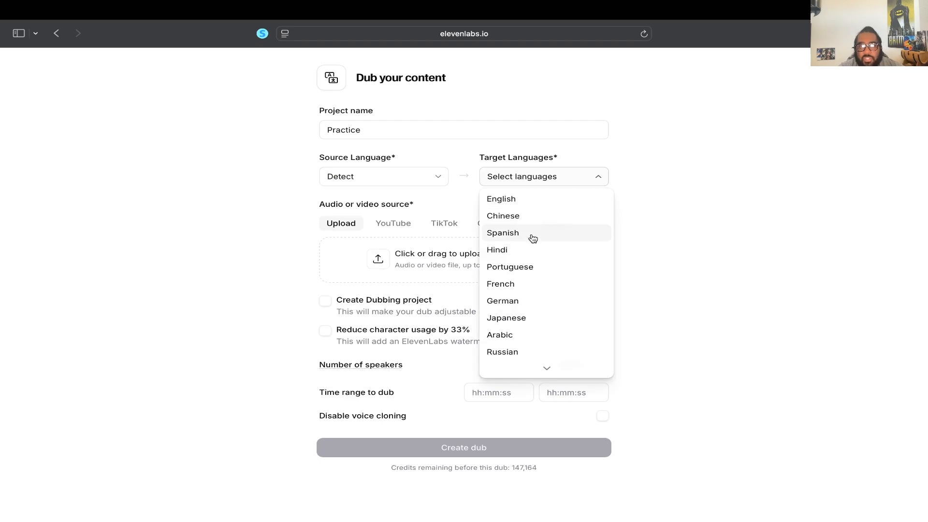
click(543, 285)
click(707, 173)
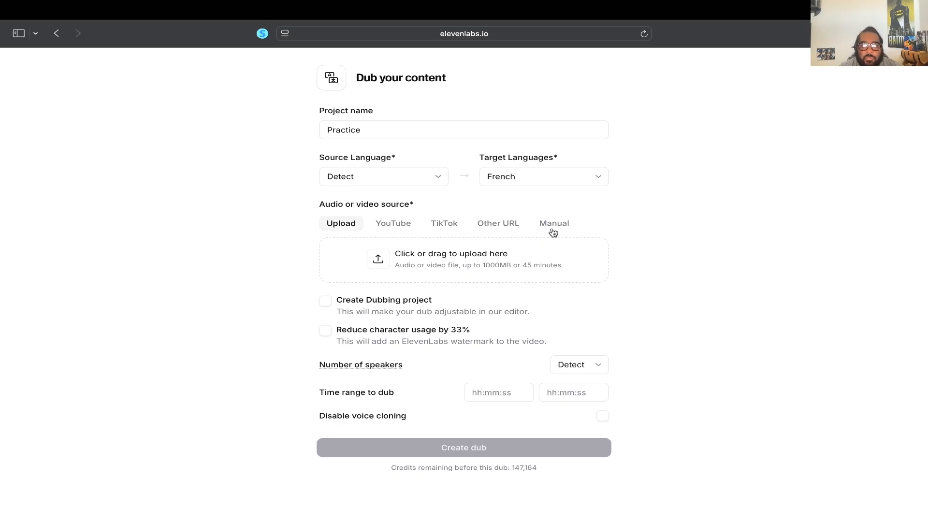
- Upload the video 1.mp4 from the Downloads folder as the dub's source
click(383, 261)
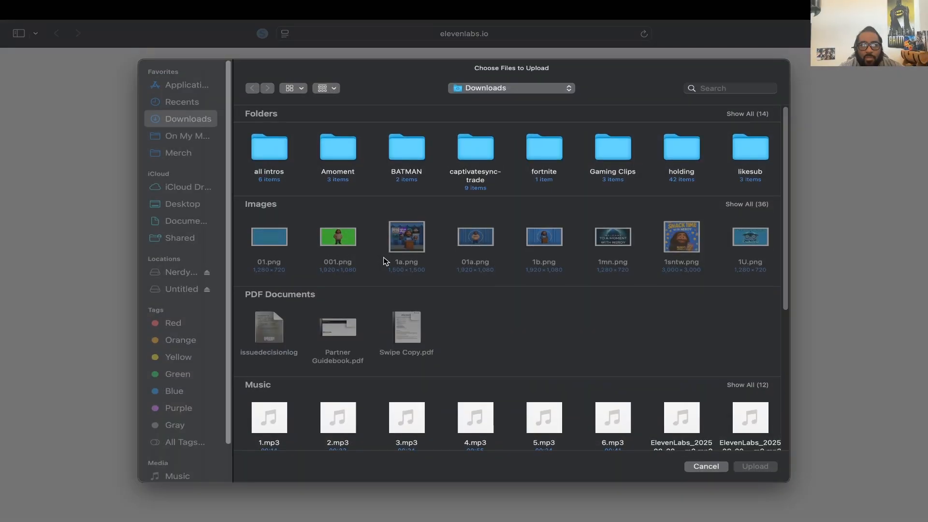
scroll(467, 325, down, 5)
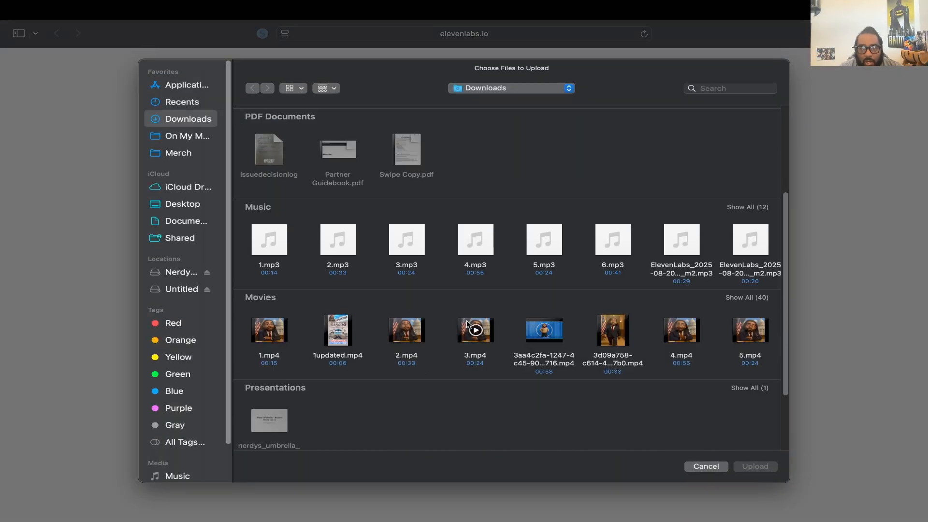
click(466, 342)
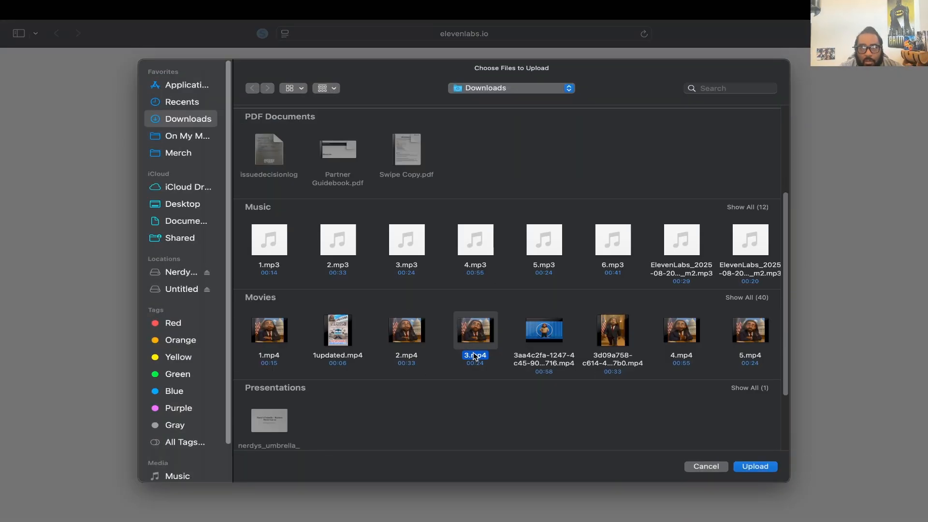
click(270, 344)
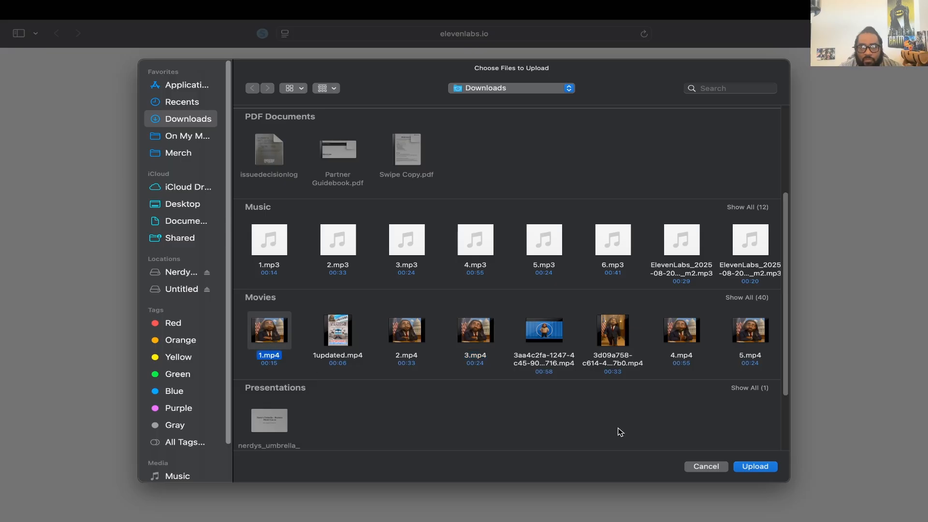
click(764, 467)
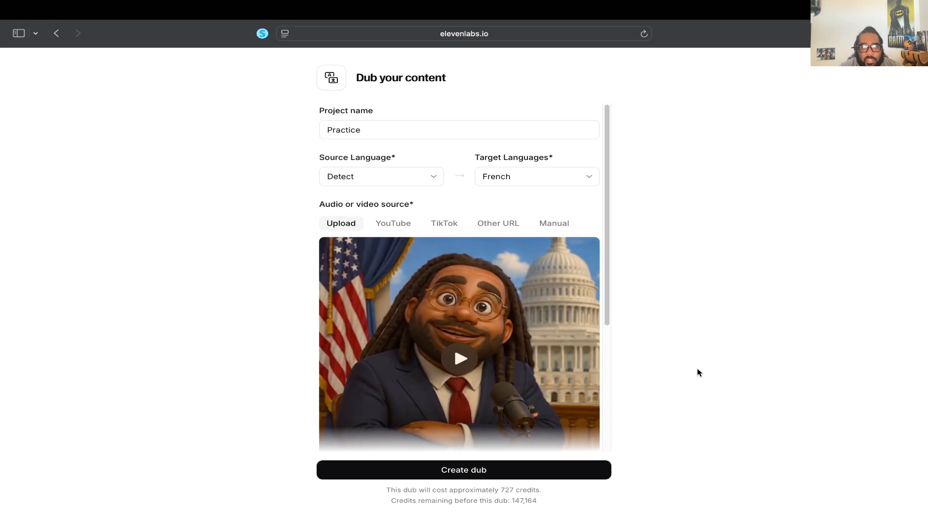
- Review the remaining dubbing options below the uploaded video and create the French dub
scroll(599, 375, down, 5)
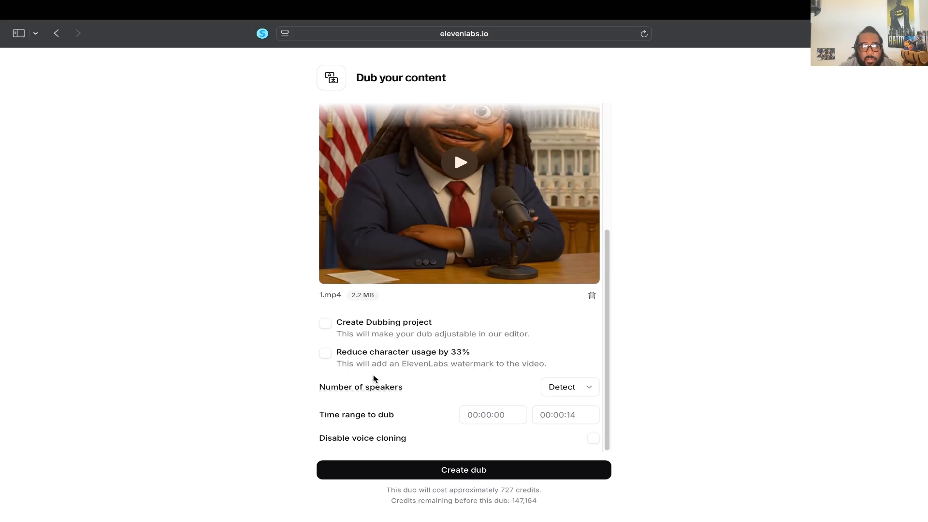
click(325, 323)
click(326, 324)
scroll(453, 425, up, 1)
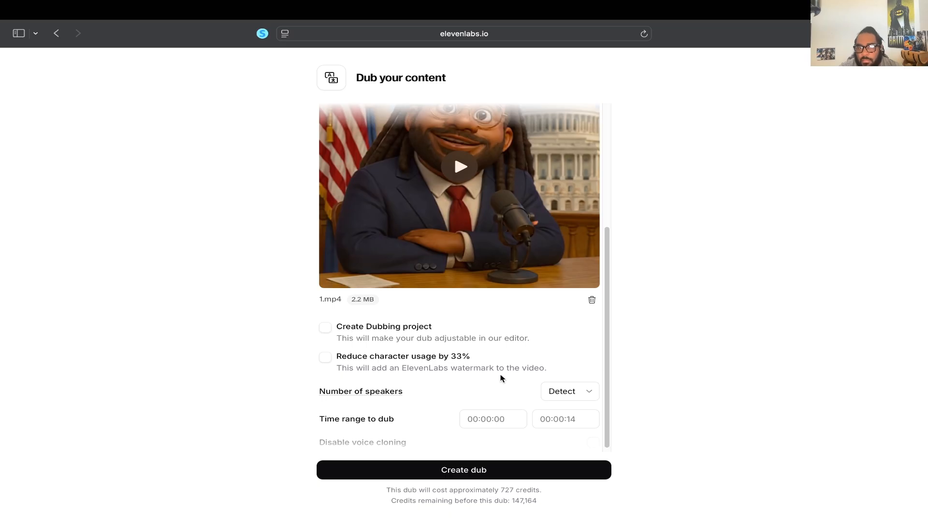
scroll(402, 417, up, 3)
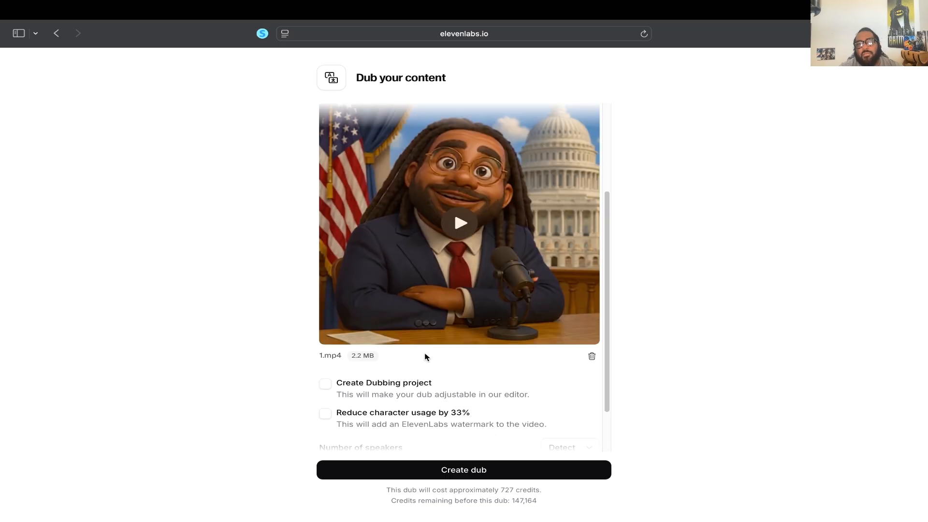
scroll(423, 360, up, 2)
scroll(424, 360, down, 5)
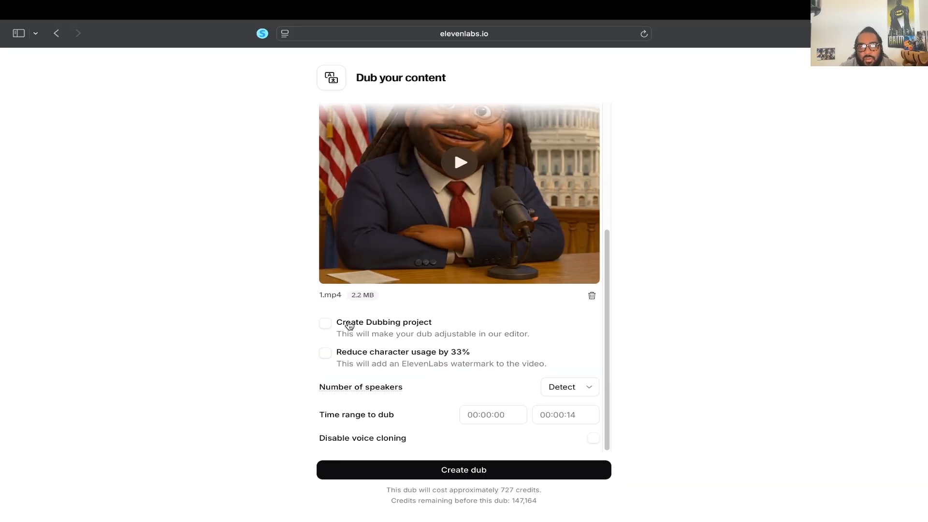
click(456, 471)
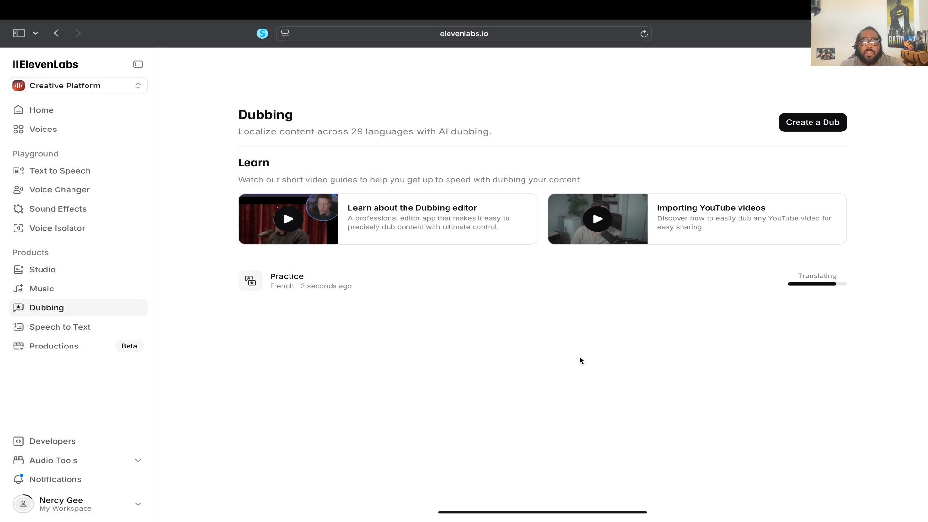
- Take the browser window out of full screen and open the finished Practice dub
mouse_move(78, 6)
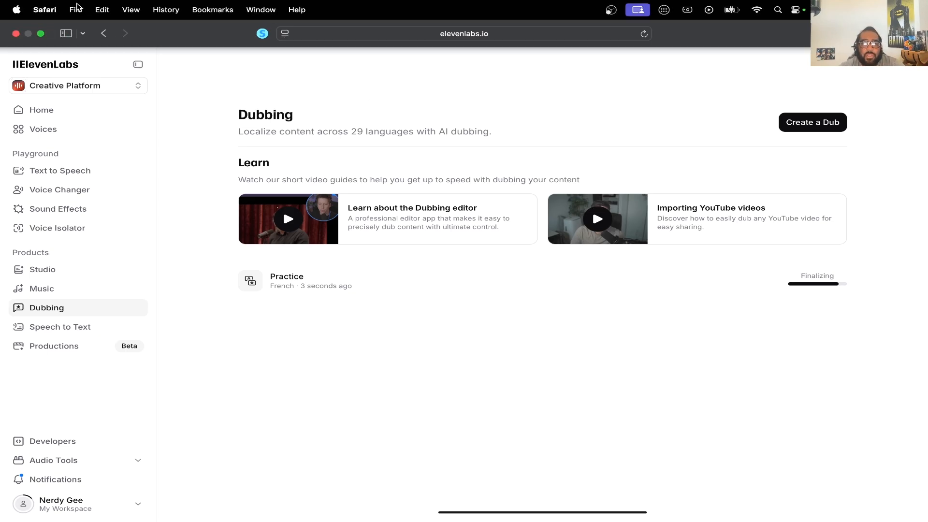
click(45, 35)
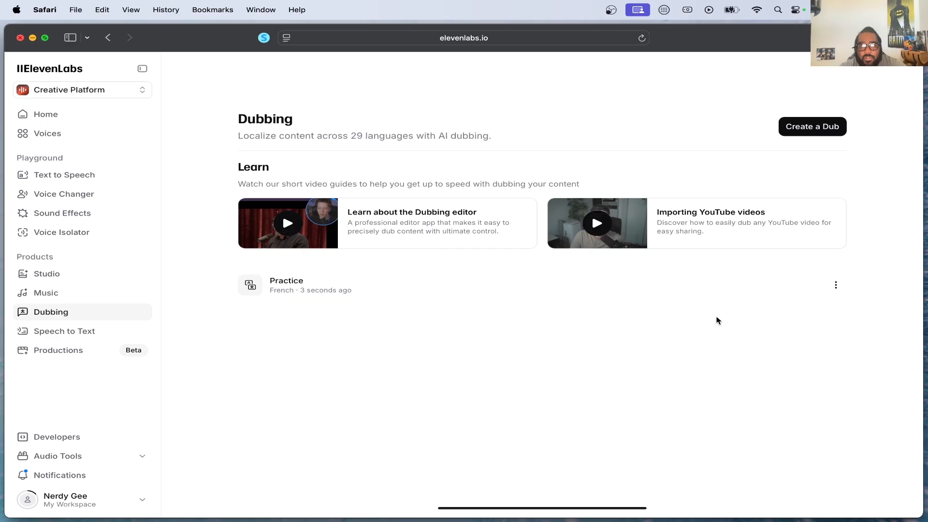
mouse_move(300, 284)
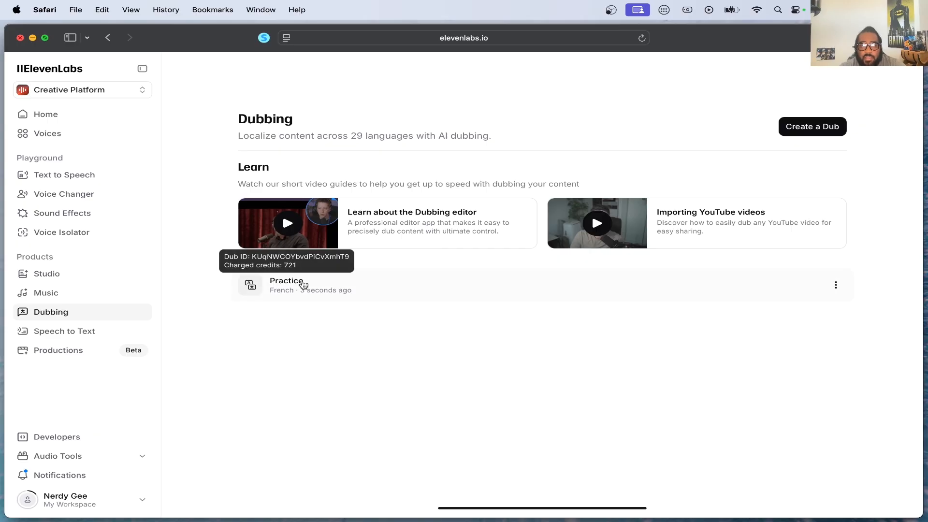
click(337, 287)
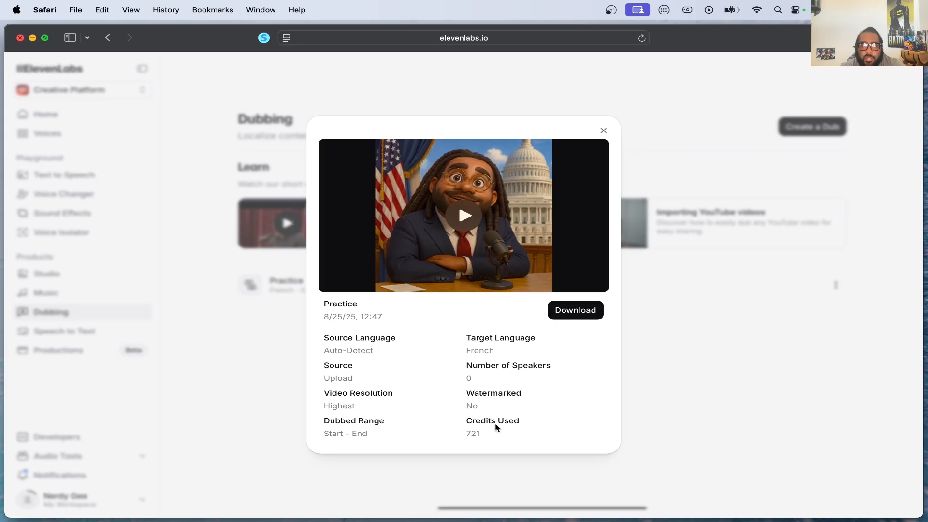
- Play the French dub of the Practice video, replay it from the beginning and close its preview
click(462, 211)
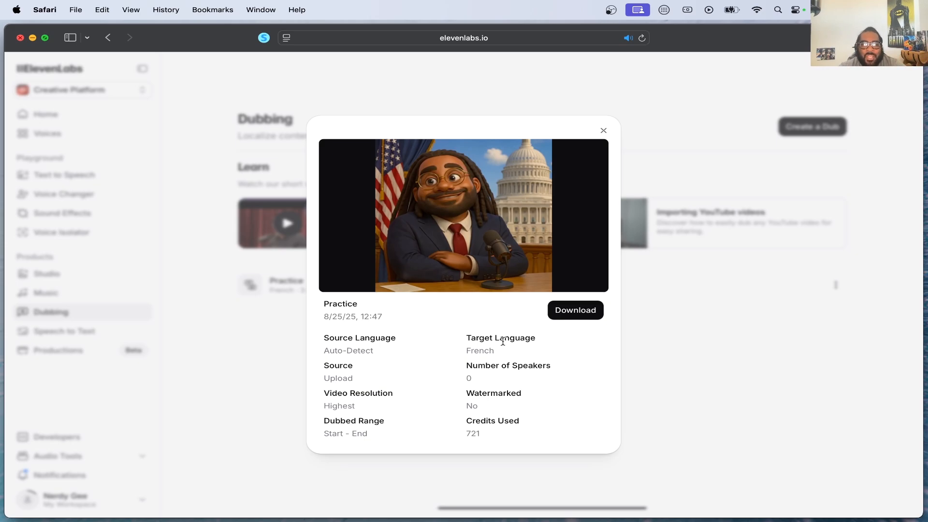
mouse_move(424, 262)
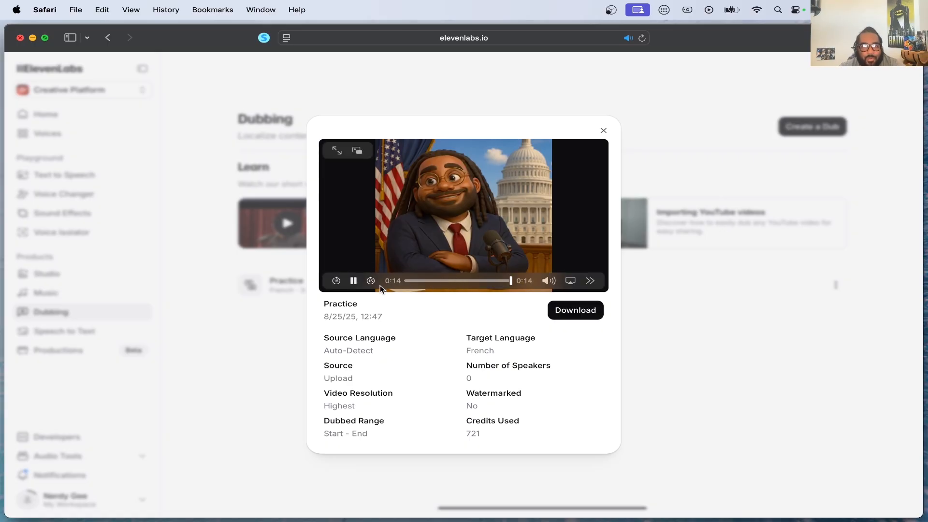
click(406, 280)
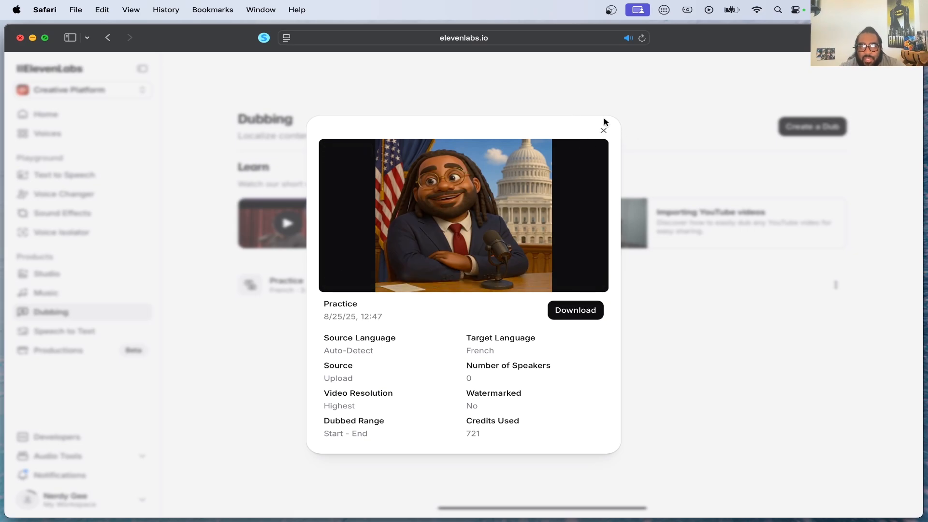
click(603, 131)
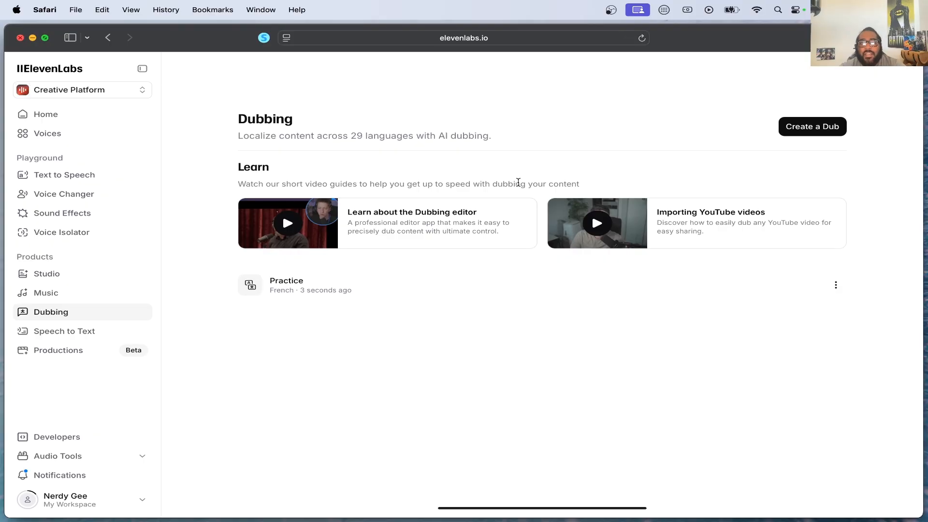
- Start another dub and examine the YouTube, TikTok, Other URL and Manual source options before returning to Upload
click(796, 128)
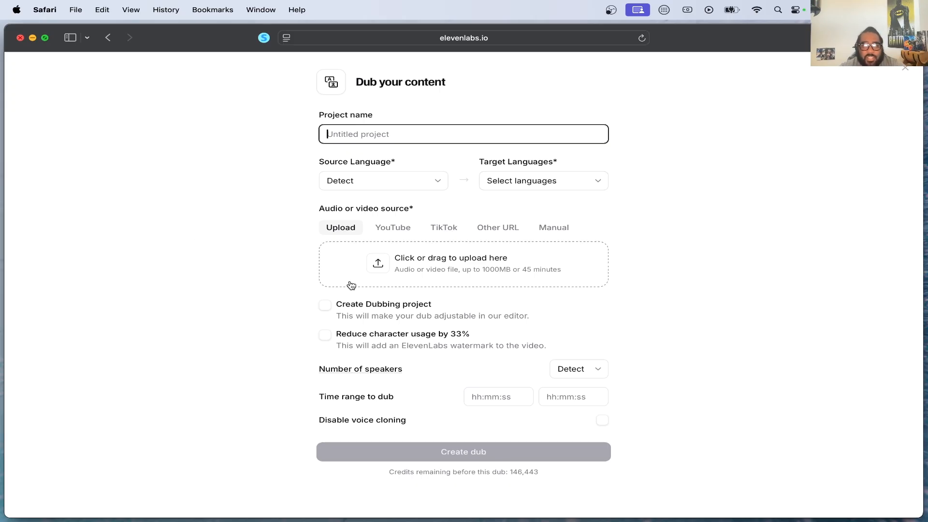
click(395, 230)
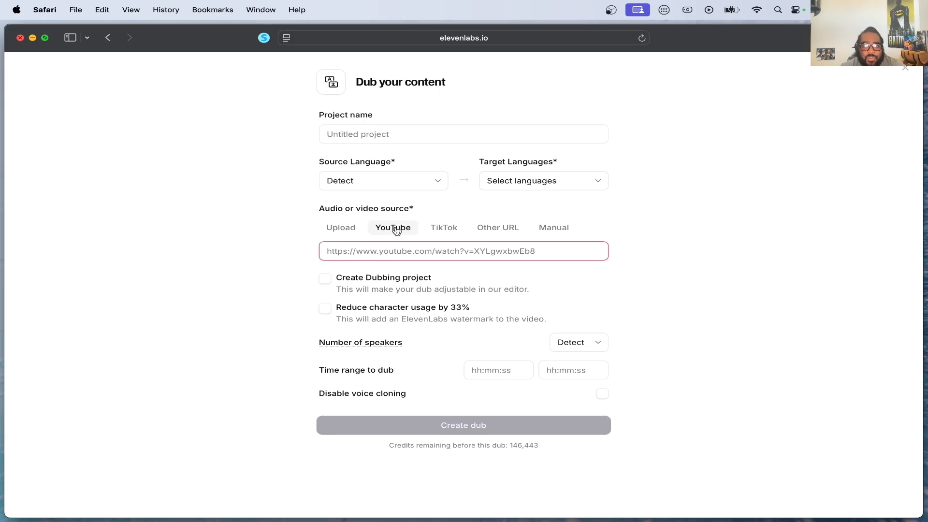
click(453, 230)
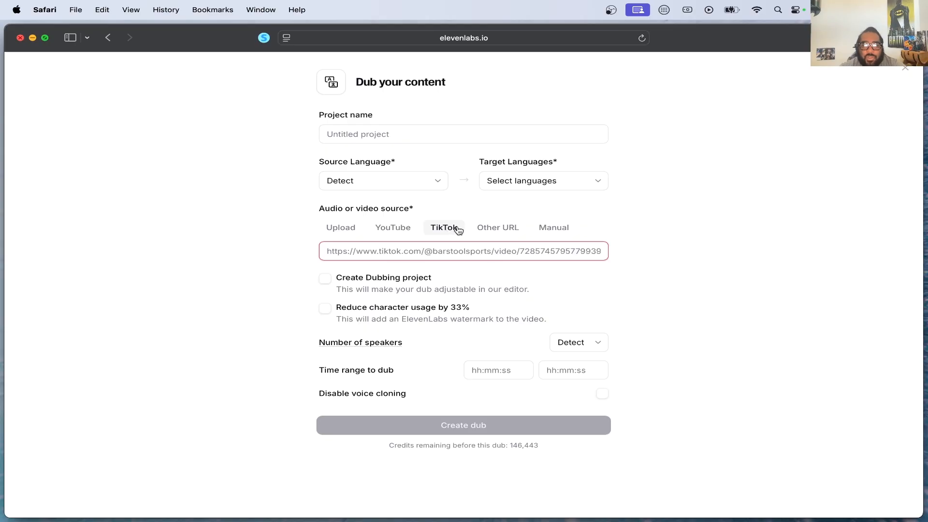
click(492, 229)
click(561, 231)
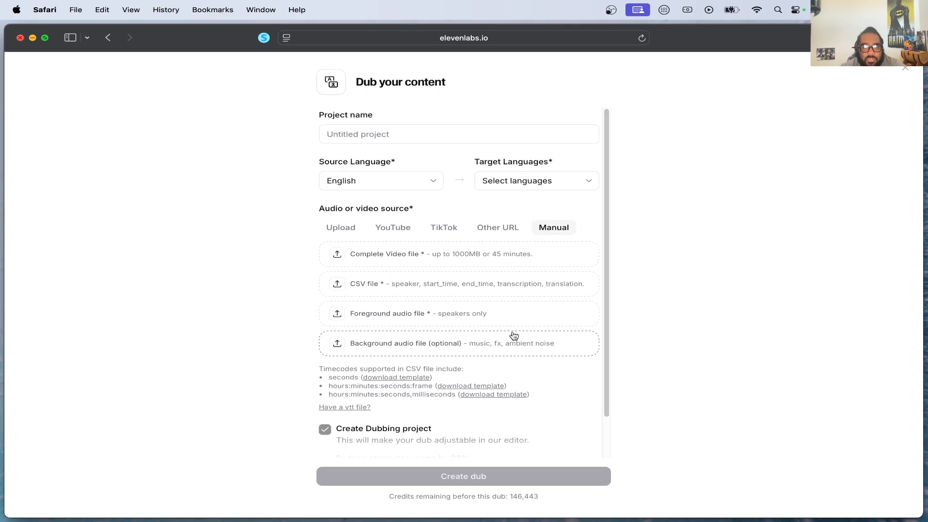
click(351, 233)
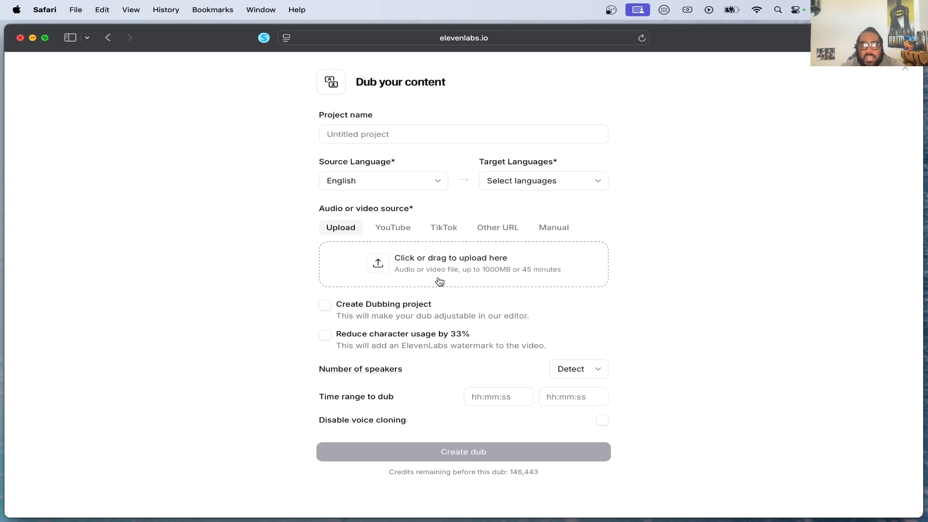
- Set the new dub's number of speakers to 1
click(576, 368)
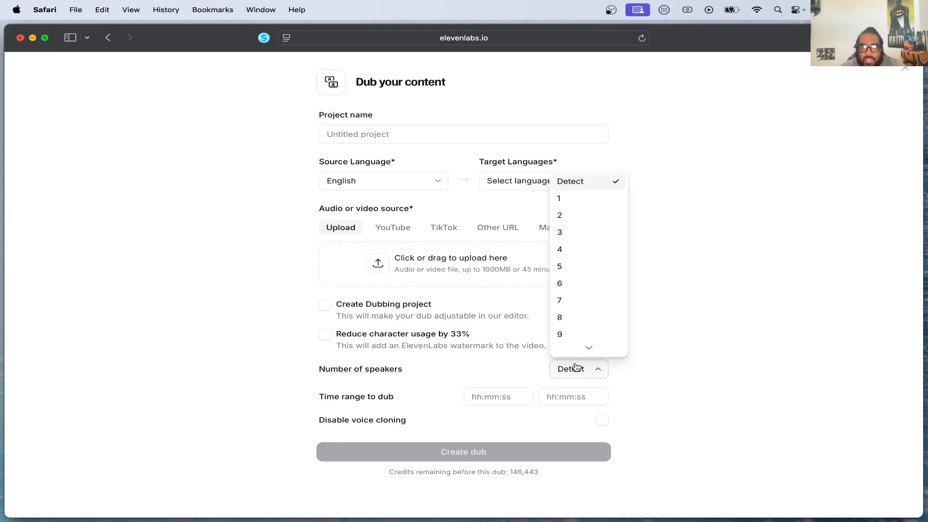
click(563, 198)
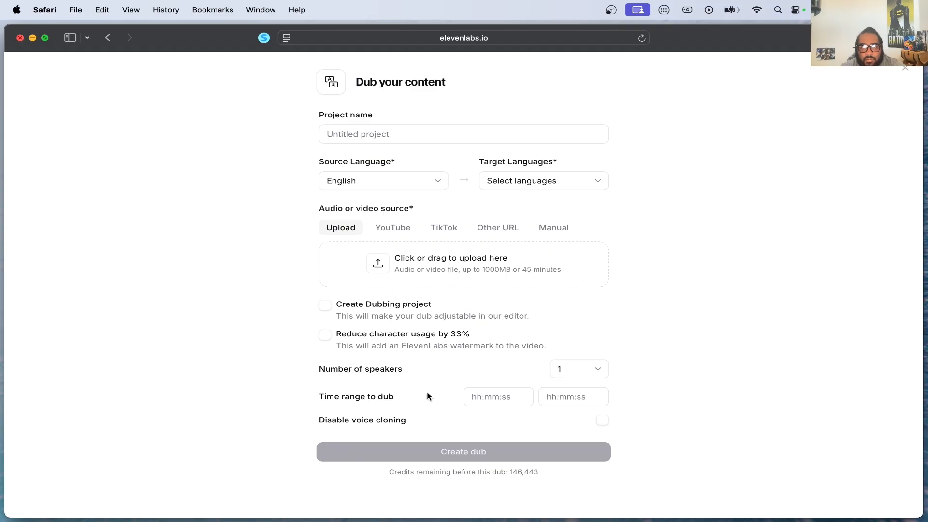
- Upload the movie 5.mp4 from the Downloads folder as the new dub's source
click(378, 265)
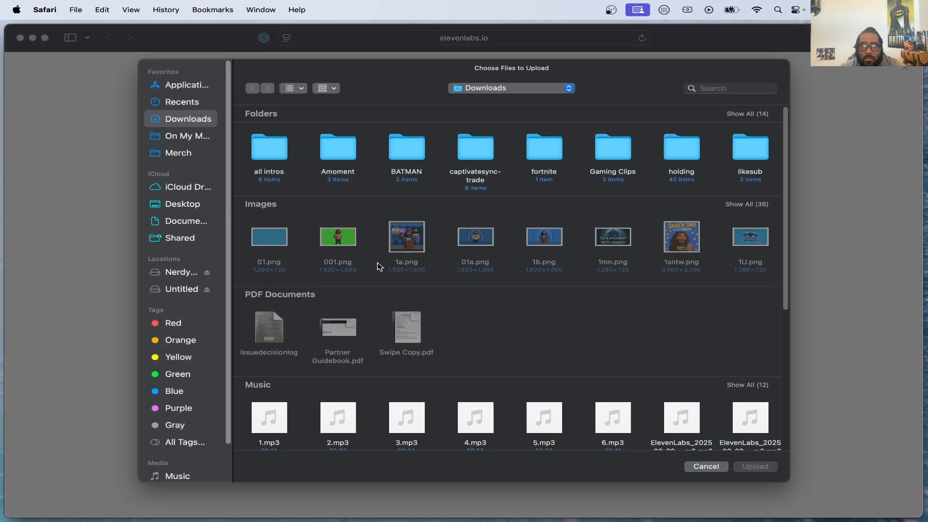
scroll(391, 302, down, 4)
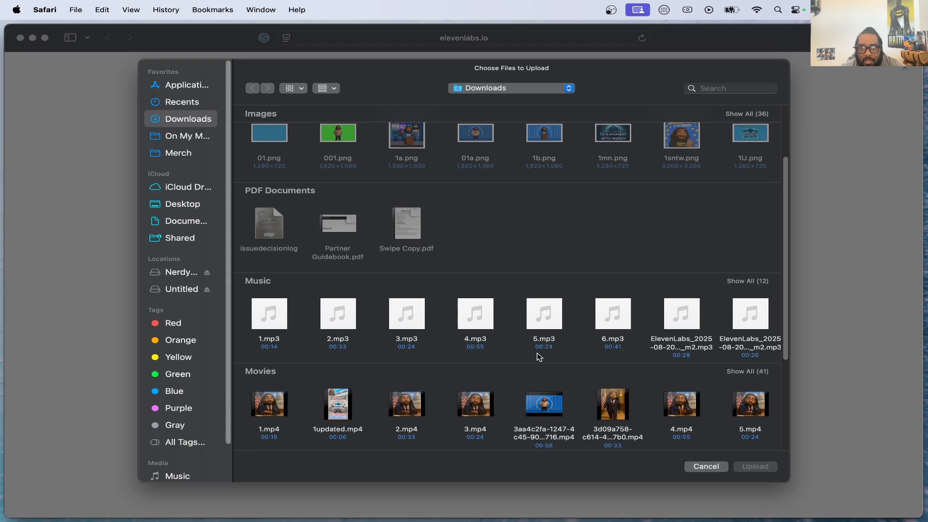
scroll(432, 422, down, 1)
mouse_move(482, 414)
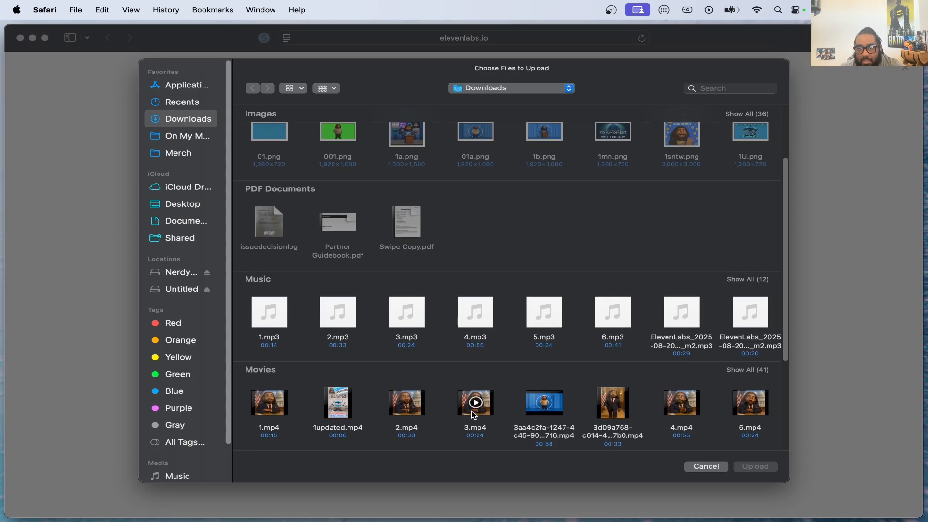
mouse_move(618, 419)
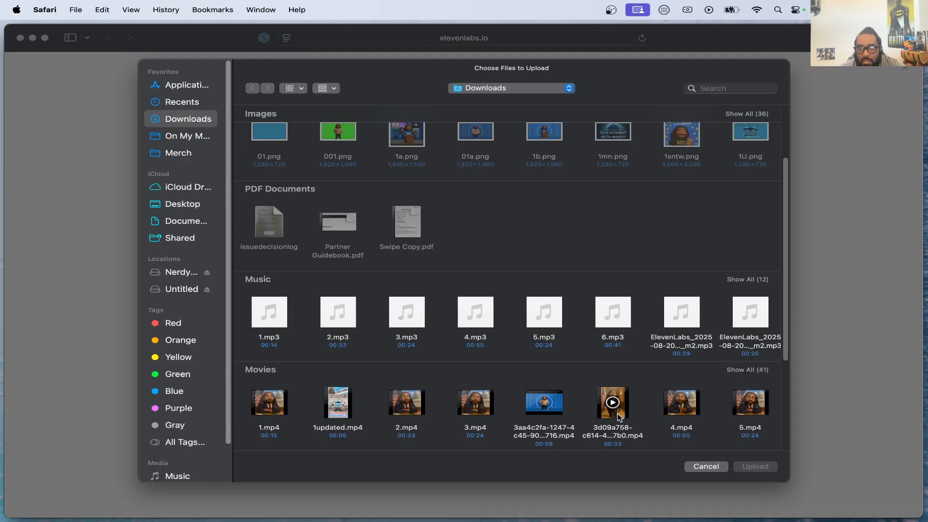
scroll(619, 417, down, 2)
click(748, 325)
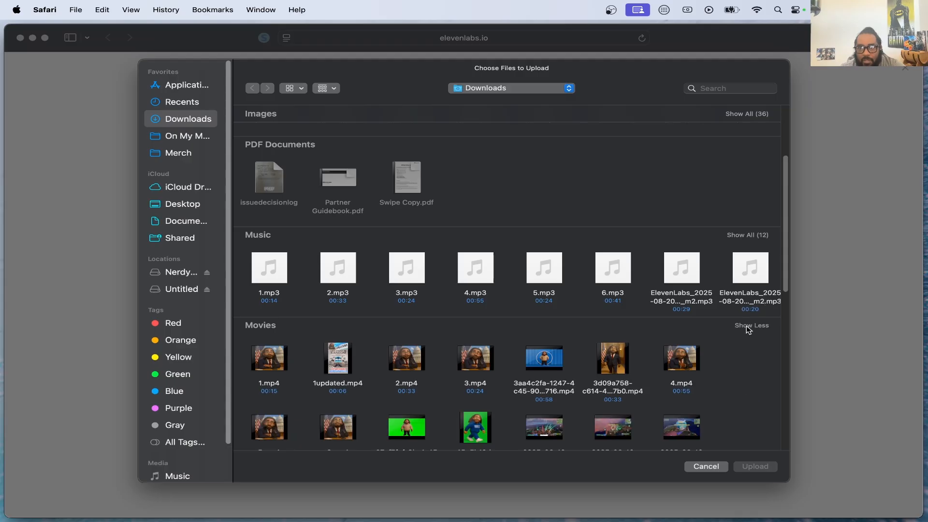
scroll(432, 363, down, 6)
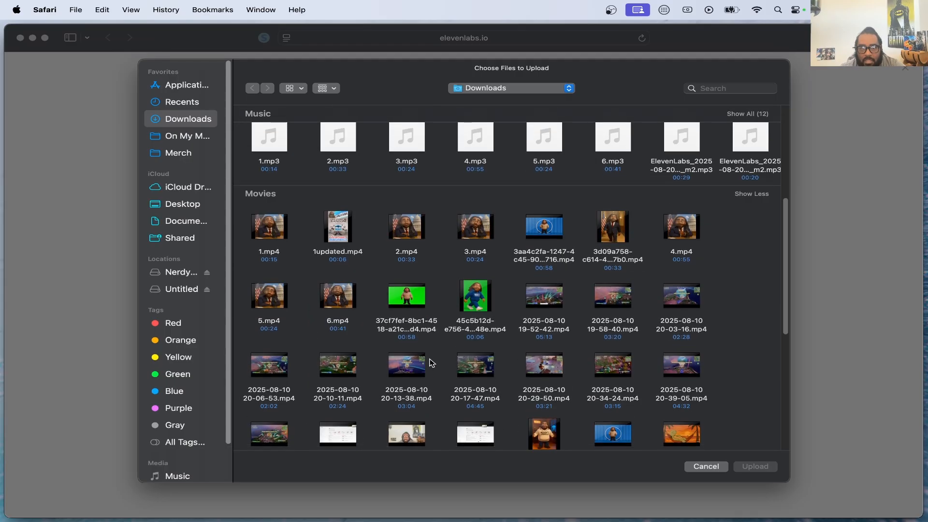
scroll(431, 363, down, 9)
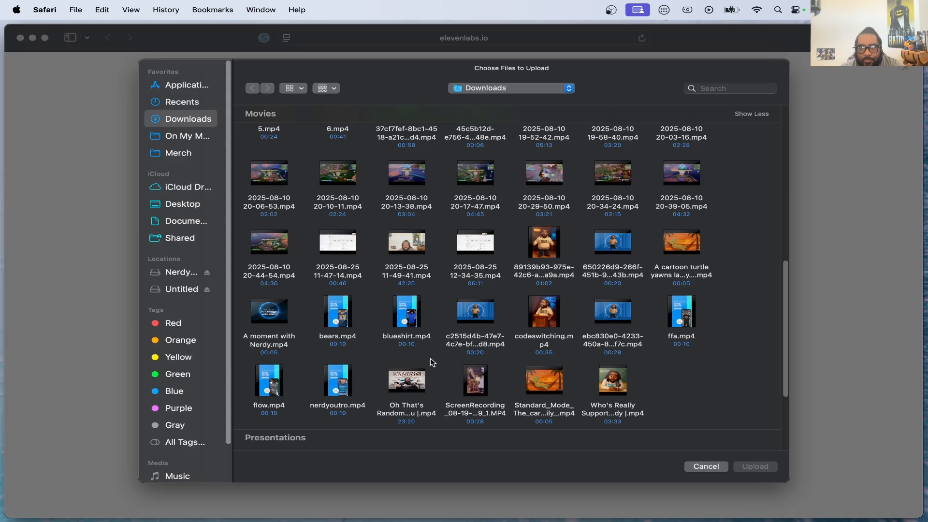
scroll(431, 362, up, 4)
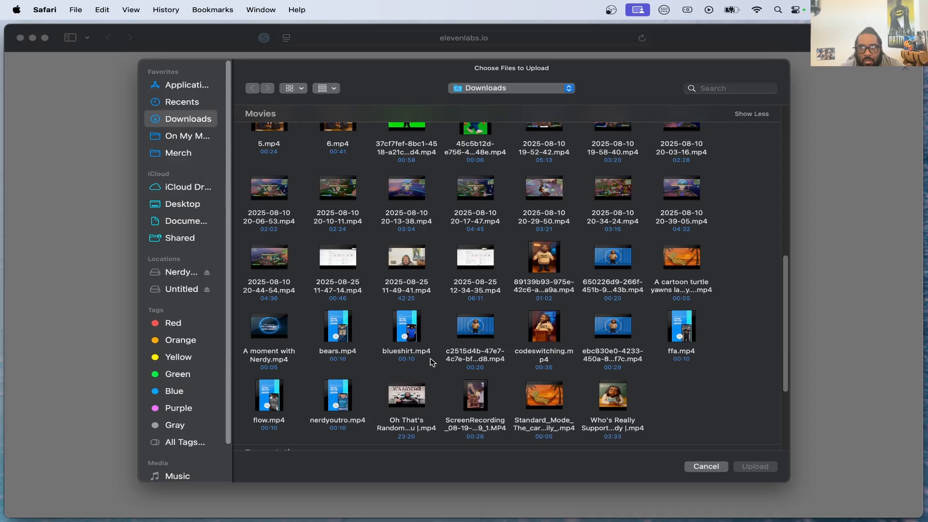
scroll(431, 363, up, 6)
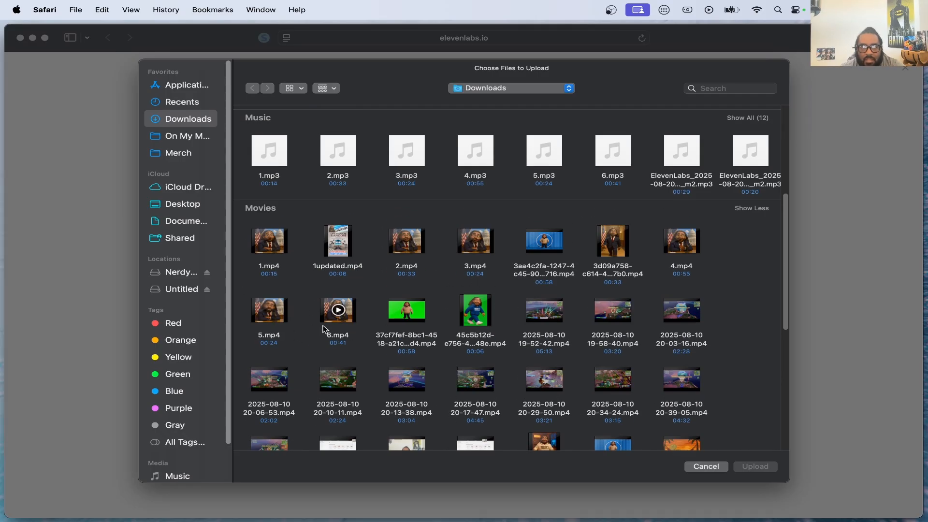
click(271, 312)
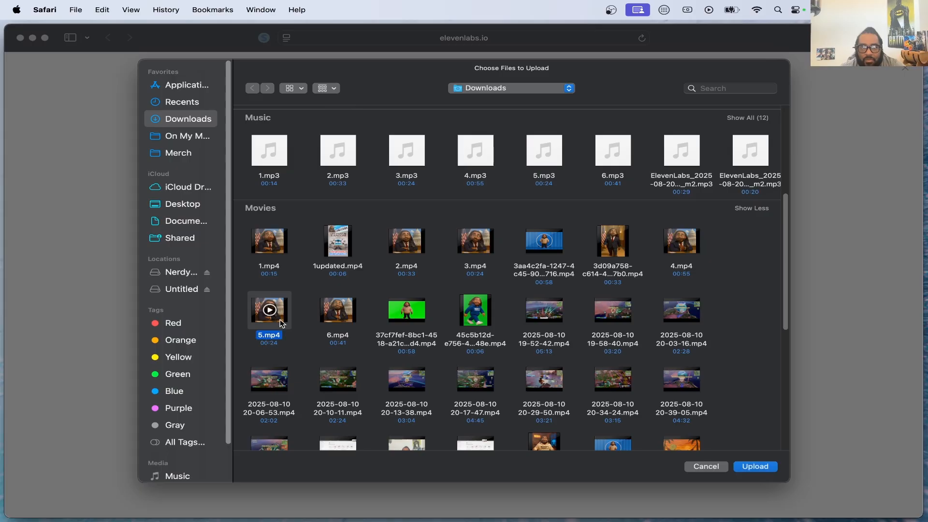
click(754, 466)
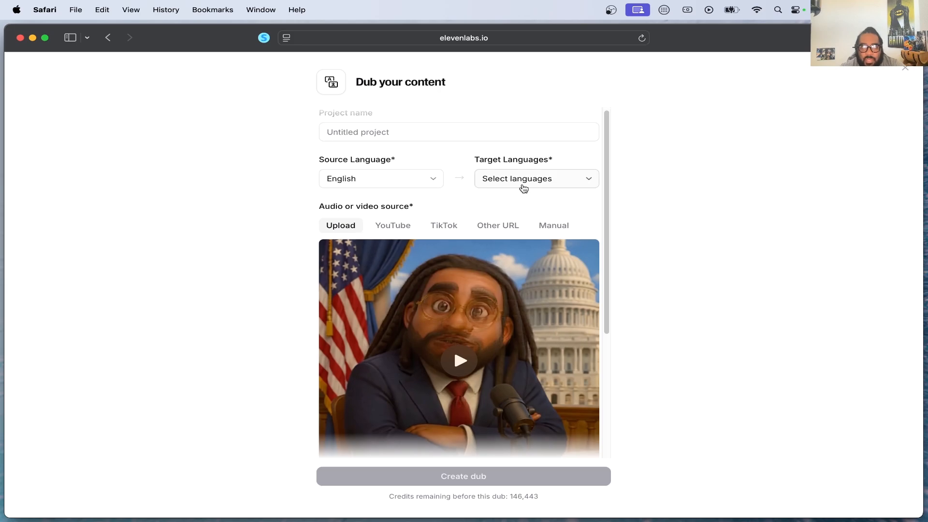
- Set the new dub's target language to Bulgarian
click(519, 184)
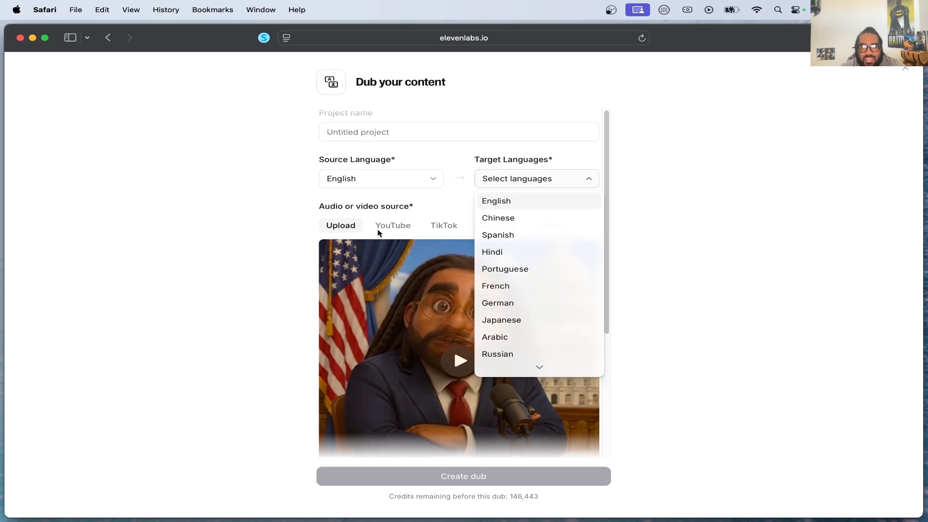
scroll(515, 329, down, 1)
scroll(515, 328, down, 5)
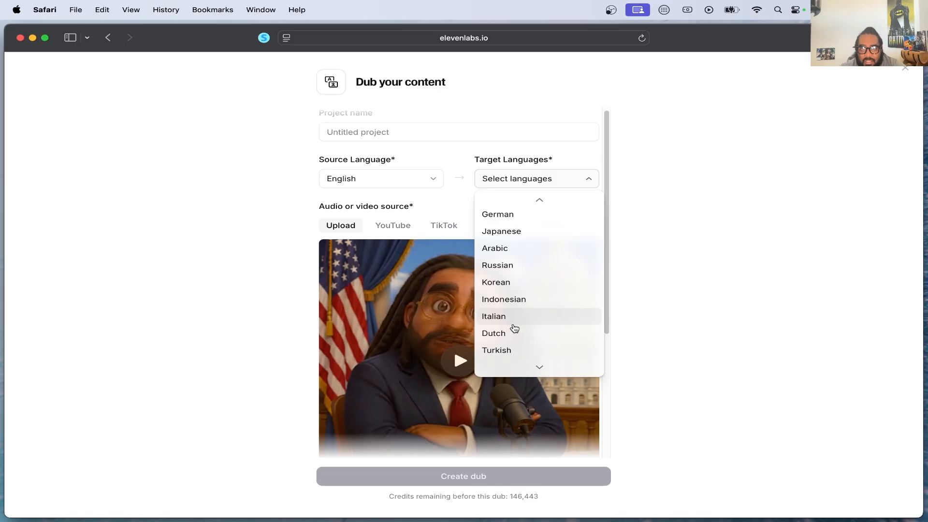
scroll(515, 329, down, 3)
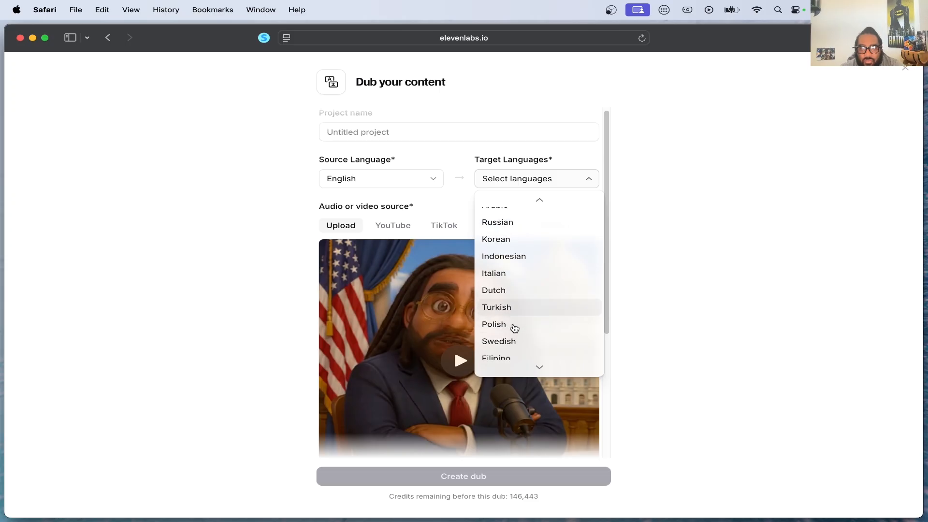
scroll(515, 328, down, 3)
scroll(515, 329, down, 3)
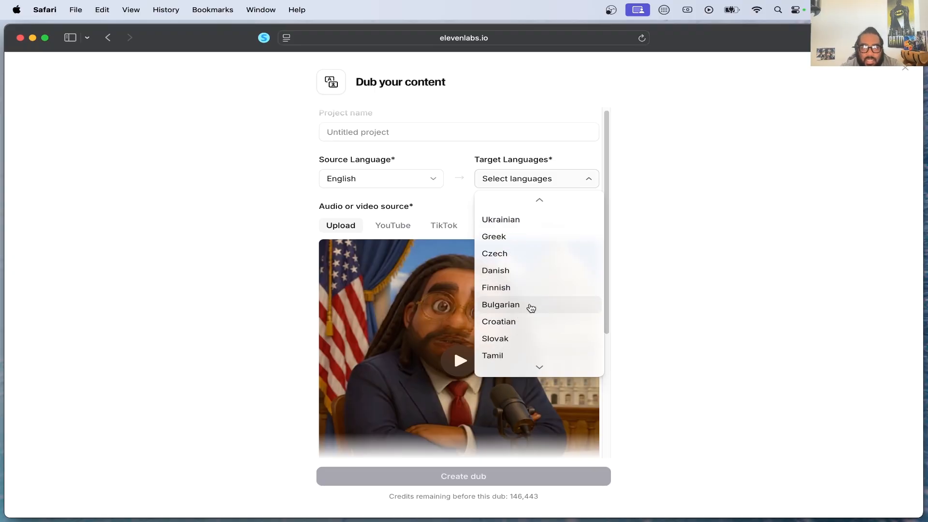
click(532, 306)
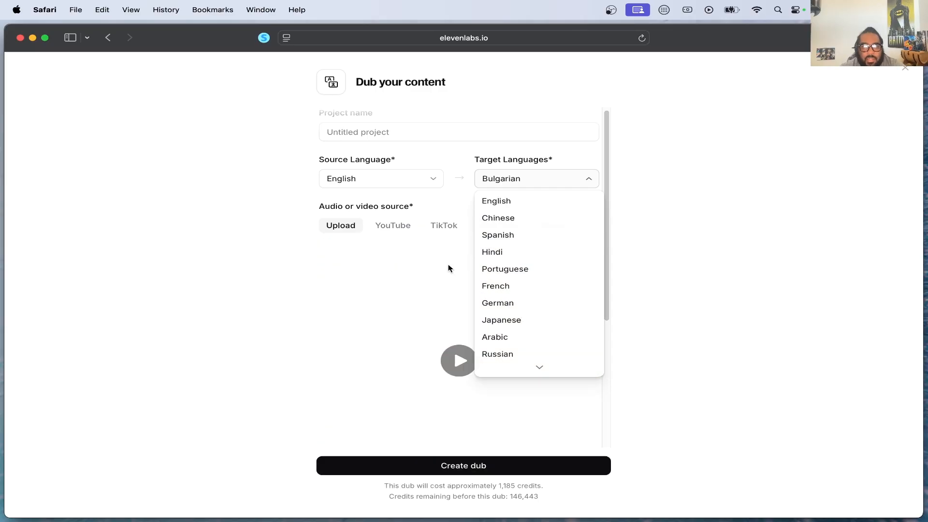
click(245, 253)
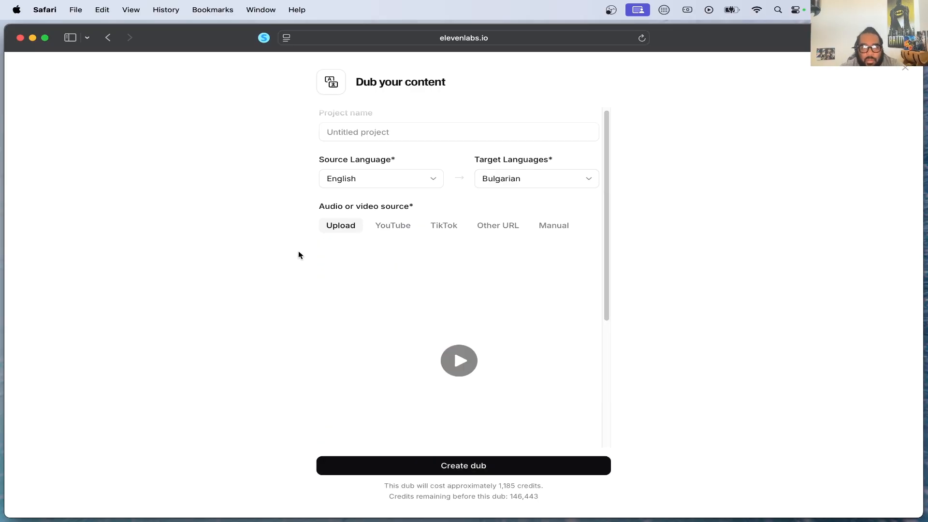
- Name the dubbing project "test 2" and create the dub
scroll(523, 326, down, 3)
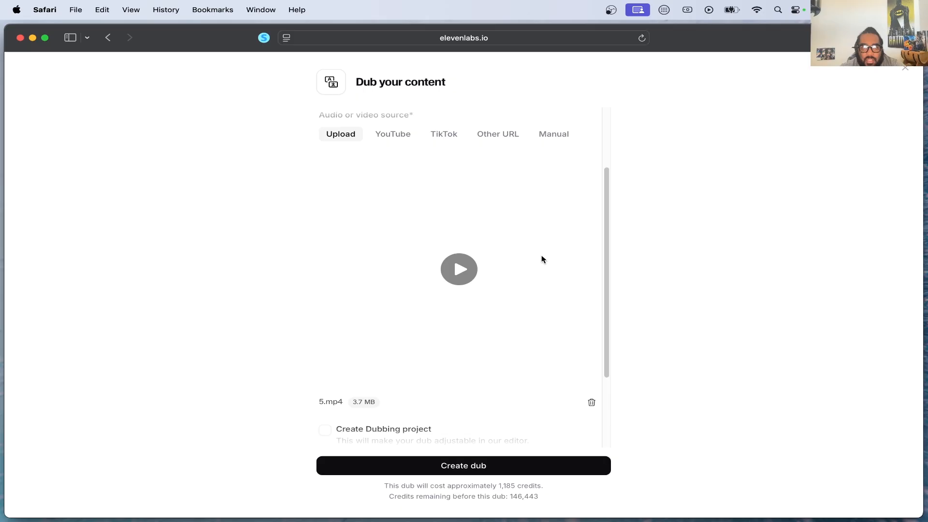
scroll(542, 261, down, 3)
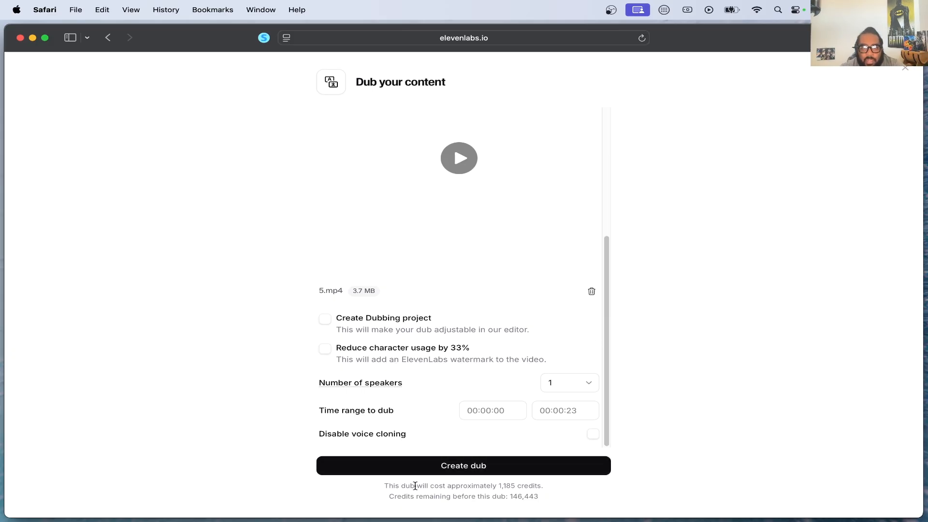
click(593, 436)
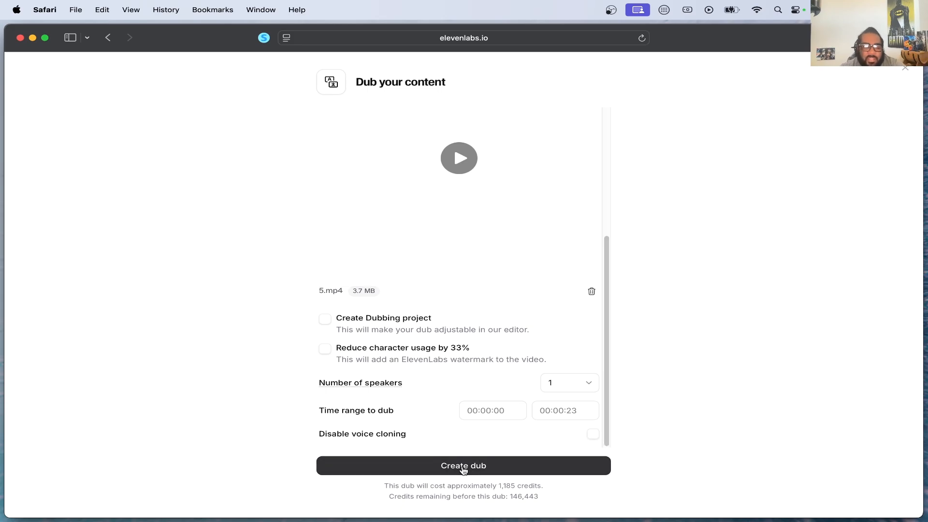
scroll(413, 435, up, 5)
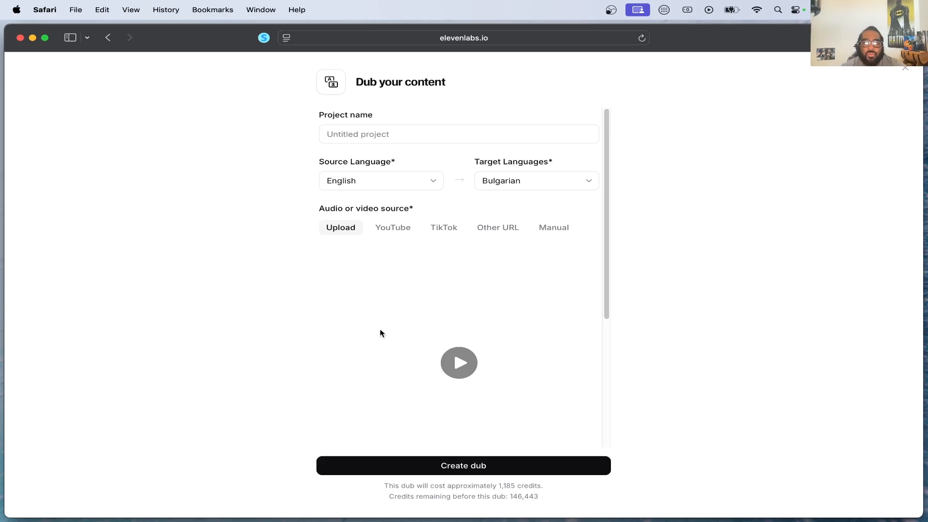
click(407, 134)
mouse_move(464, 521)
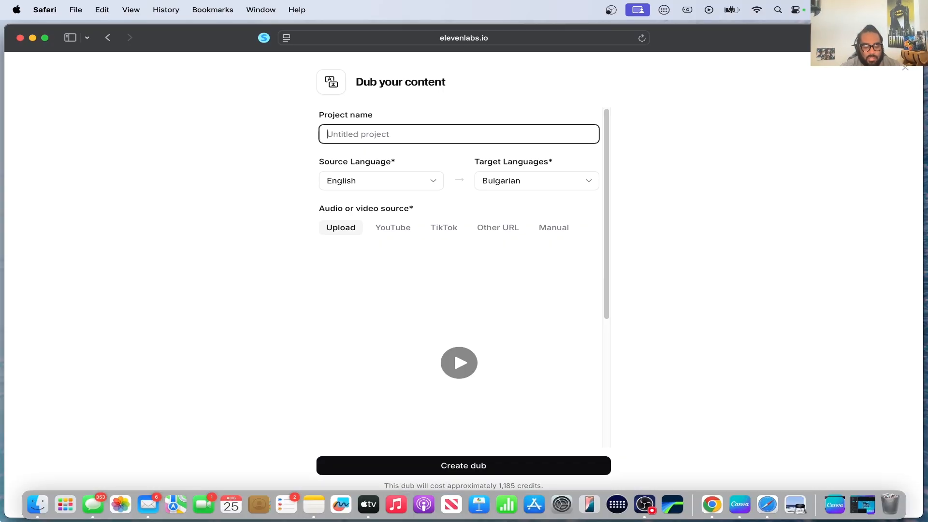
text(test 2)
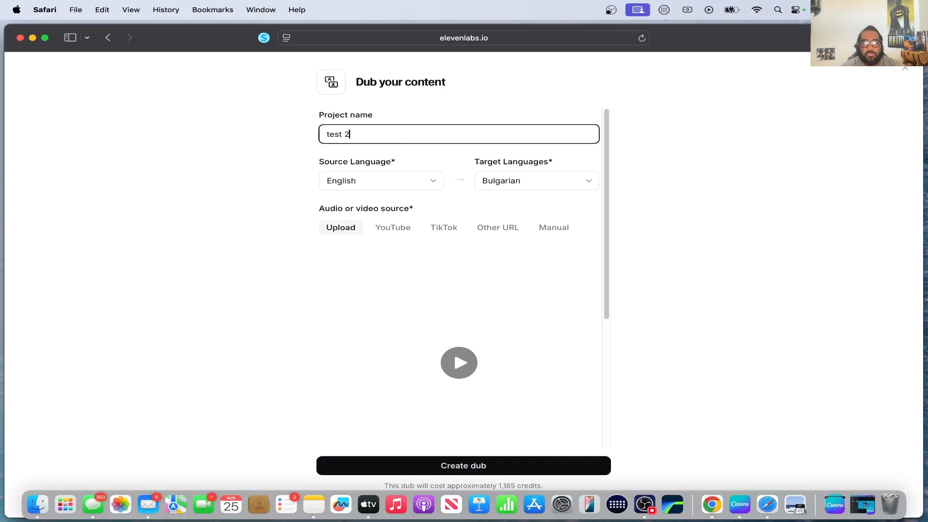
scroll(488, 384, down, 5)
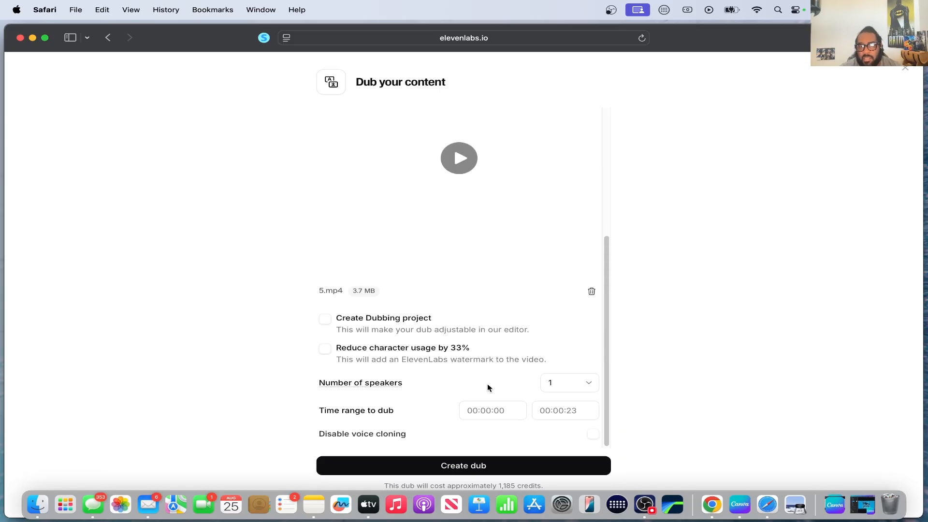
click(459, 469)
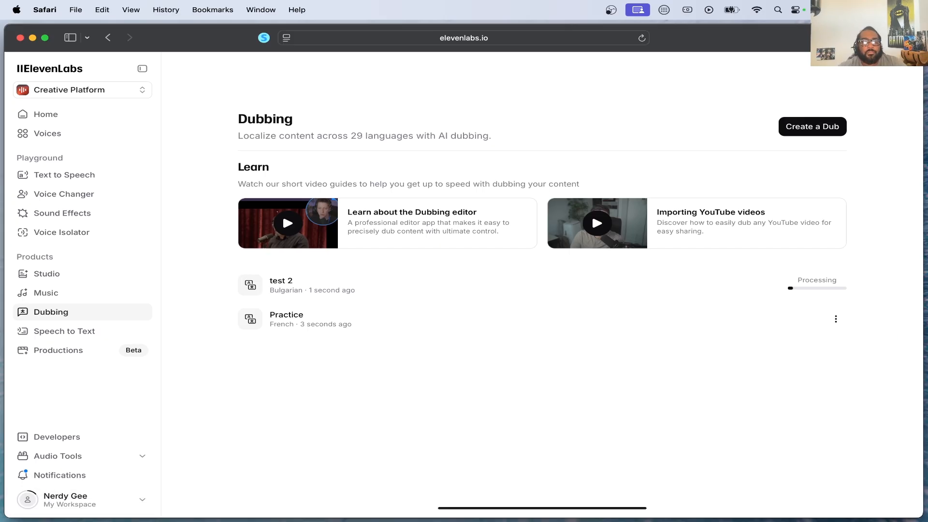
- Play the finished Bulgarian dub of test 2 with the browser in full screen, and close its preview
click(45, 38)
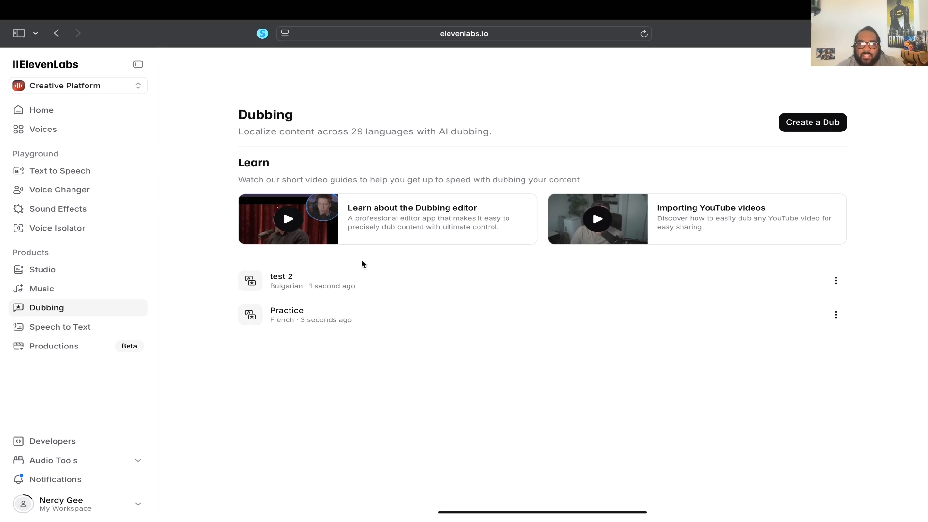
click(324, 293)
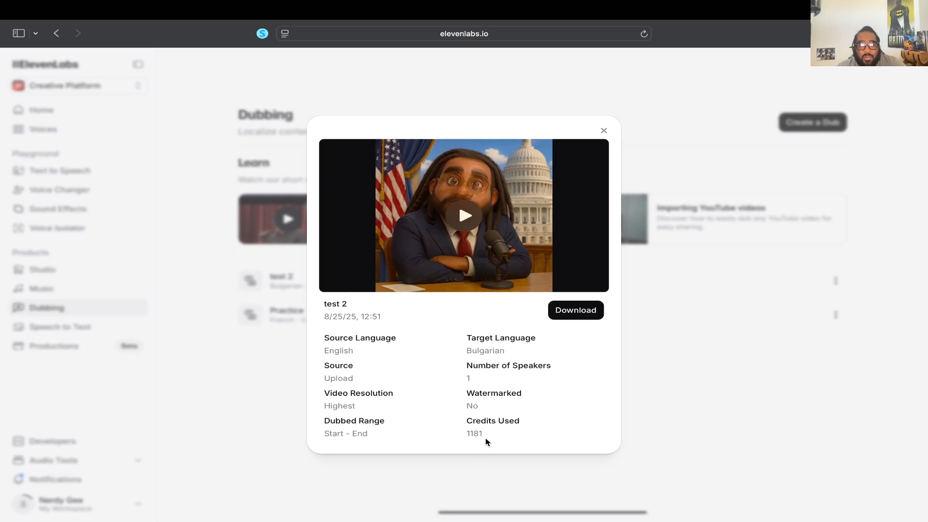
click(462, 218)
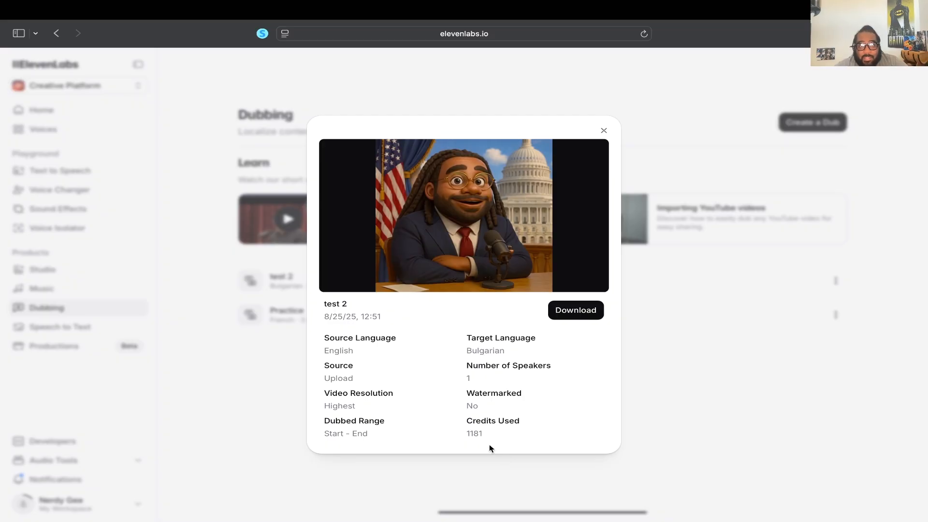
mouse_move(508, 158)
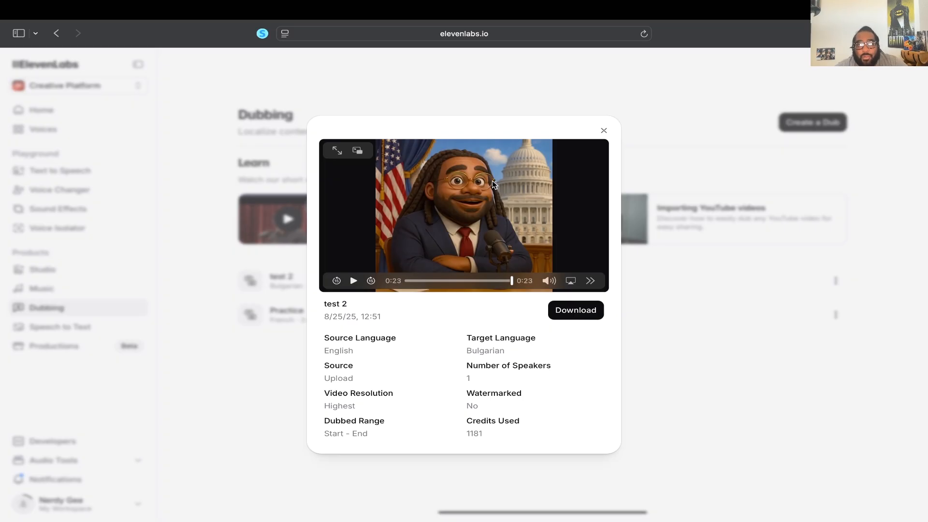
click(604, 131)
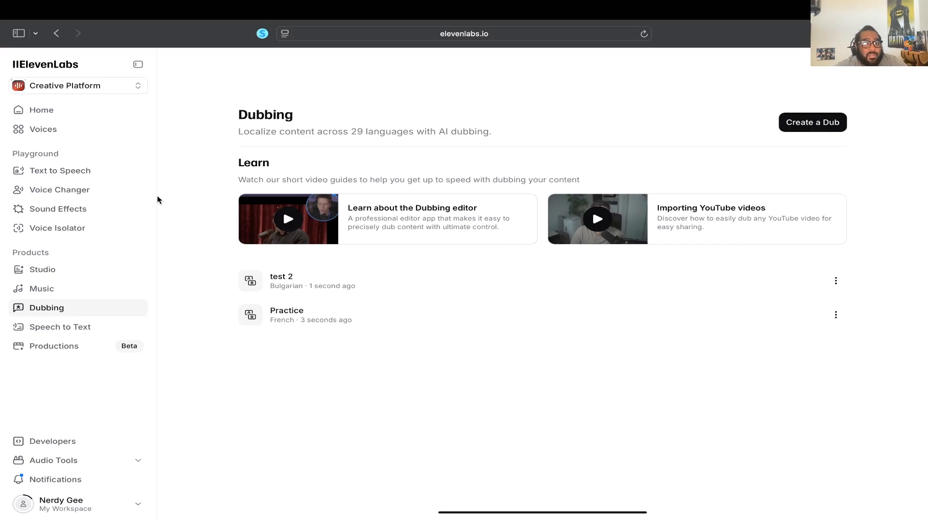
- Open the Voice Changer page
click(95, 196)
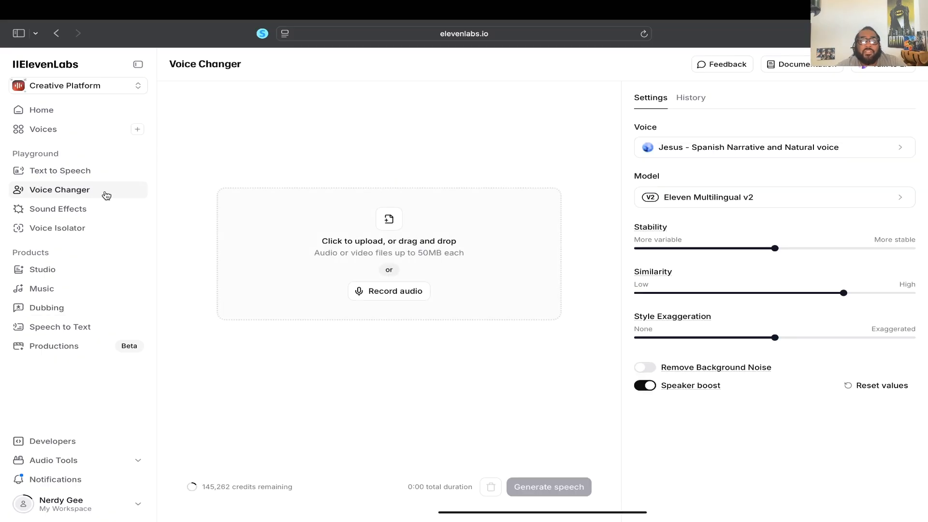